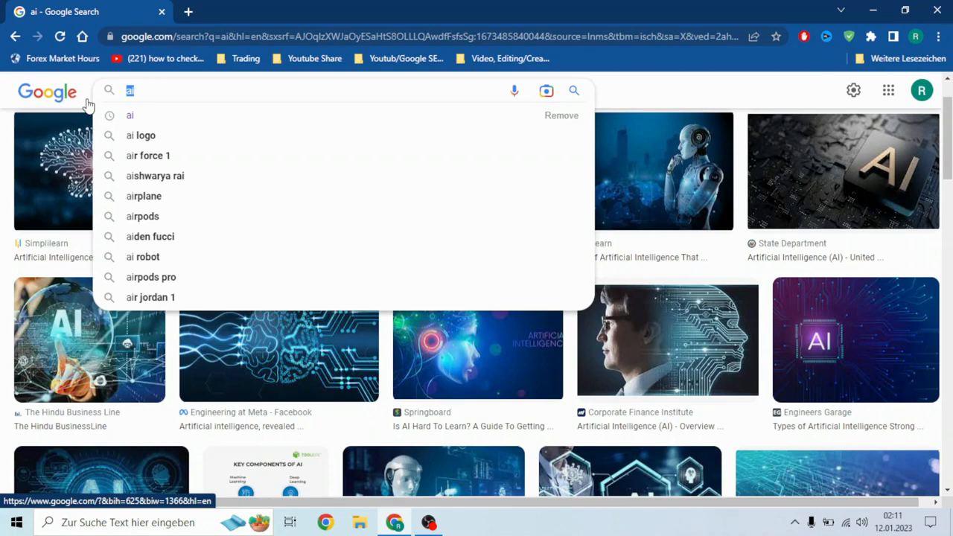
Start from the Google home page and search for "openai".
{"action": "left_click", "coordinate": [37, 98]}
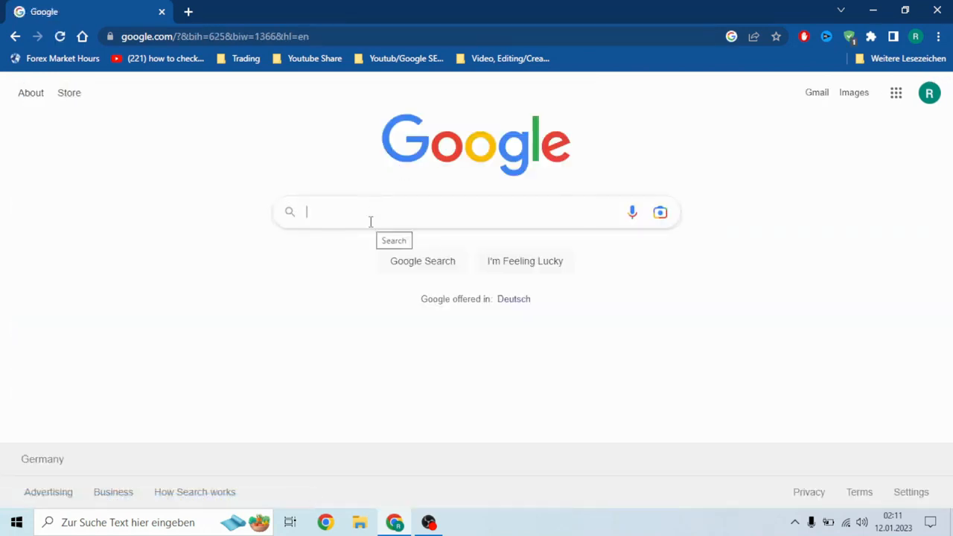
{"action": "left_click", "coordinate": [370, 222]}
{"action": "type", "text": "ope"}
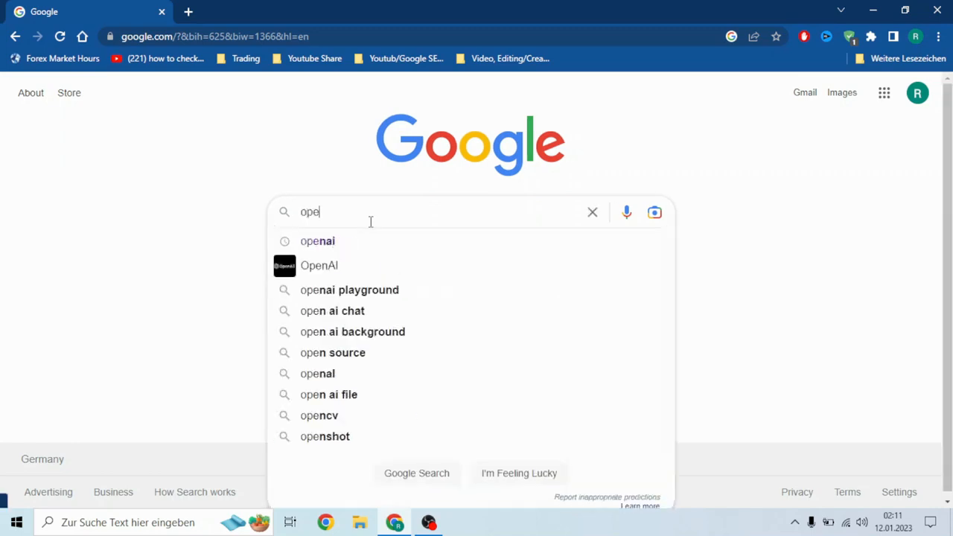
{"action": "type", "text": "nai"}
{"action": "key", "text": "Return"}
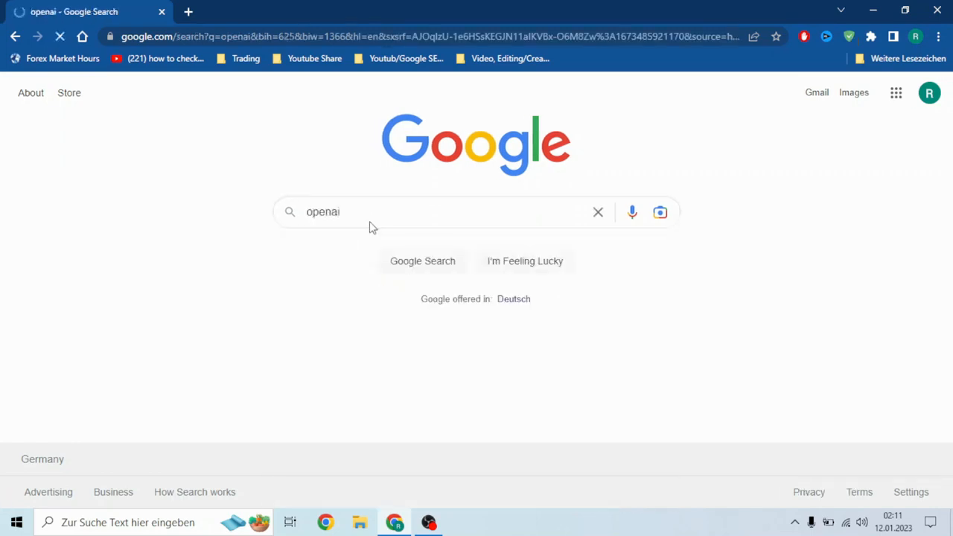
Open OpenAI's ChatGPT article from the search results and launch the chat through its Try ChatGPT link.
{"action": "scroll", "coordinate": [132, 251], "scroll_direction": "down", "scroll_amount": 1}
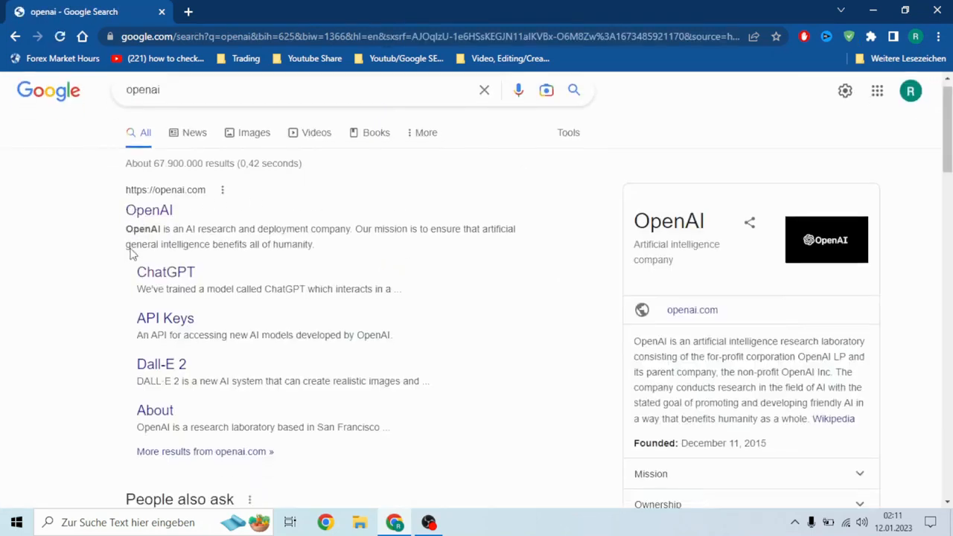
{"action": "scroll", "coordinate": [248, 219], "scroll_direction": "up", "scroll_amount": 1}
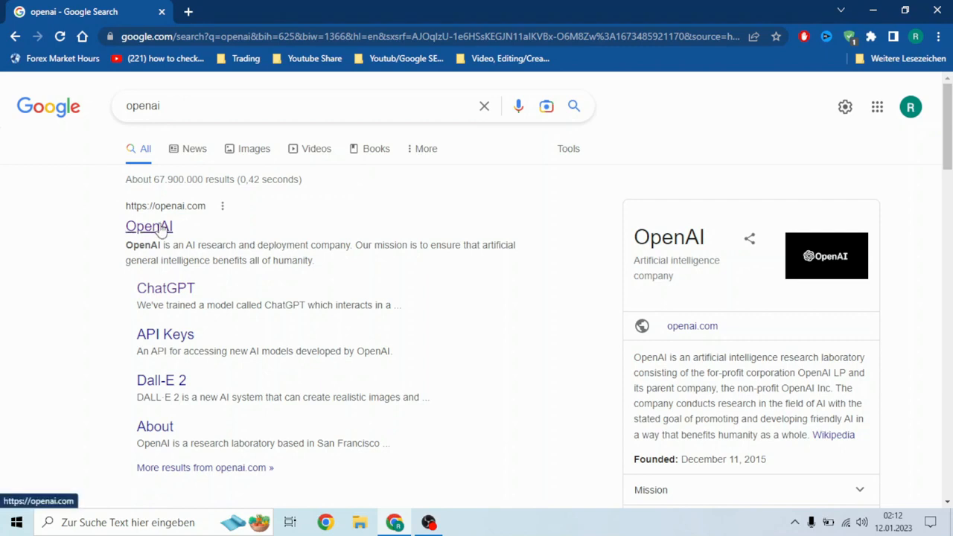
{"action": "left_click", "coordinate": [171, 295]}
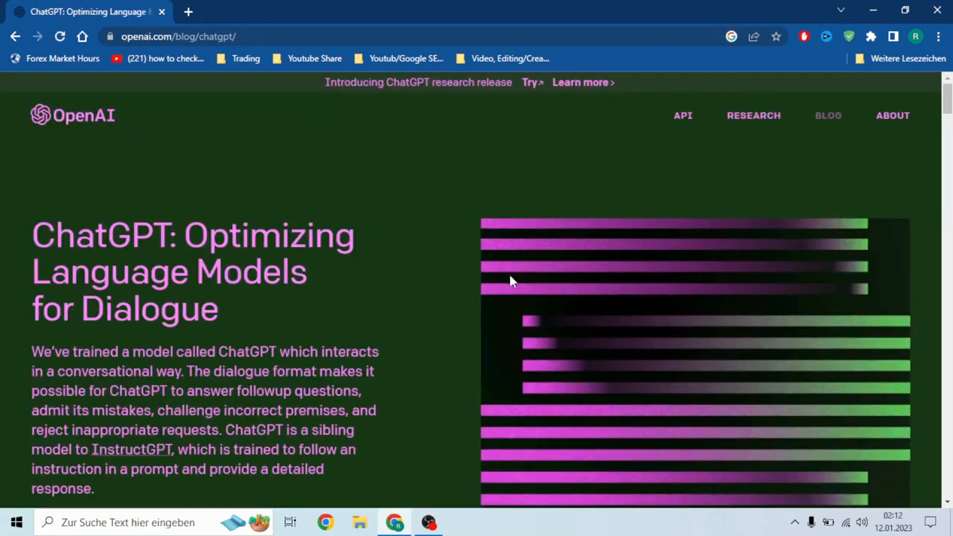
{"action": "scroll", "coordinate": [408, 236], "scroll_direction": "down", "scroll_amount": 3}
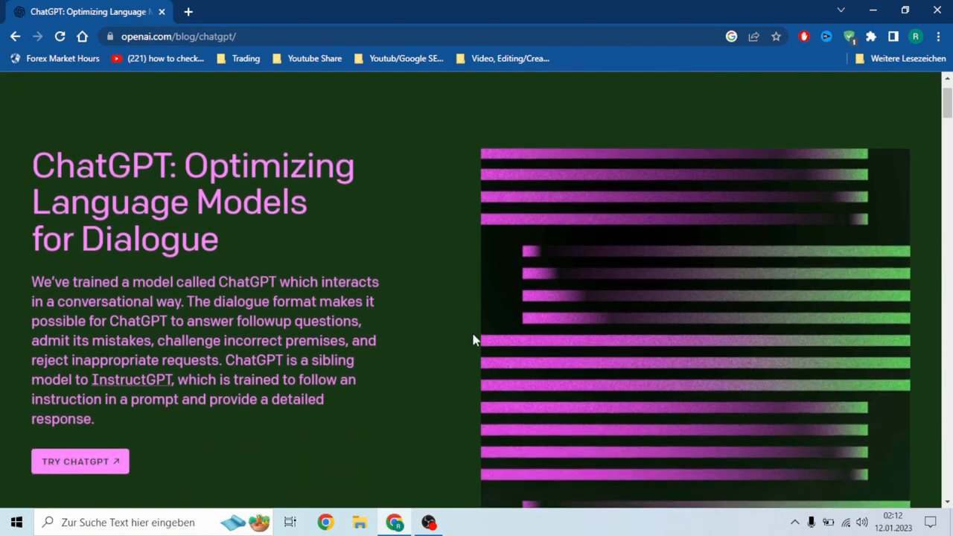
{"action": "scroll", "coordinate": [858, 396], "scroll_direction": "up", "scroll_amount": 3}
{"action": "scroll", "coordinate": [551, 266], "scroll_direction": "down", "scroll_amount": 12}
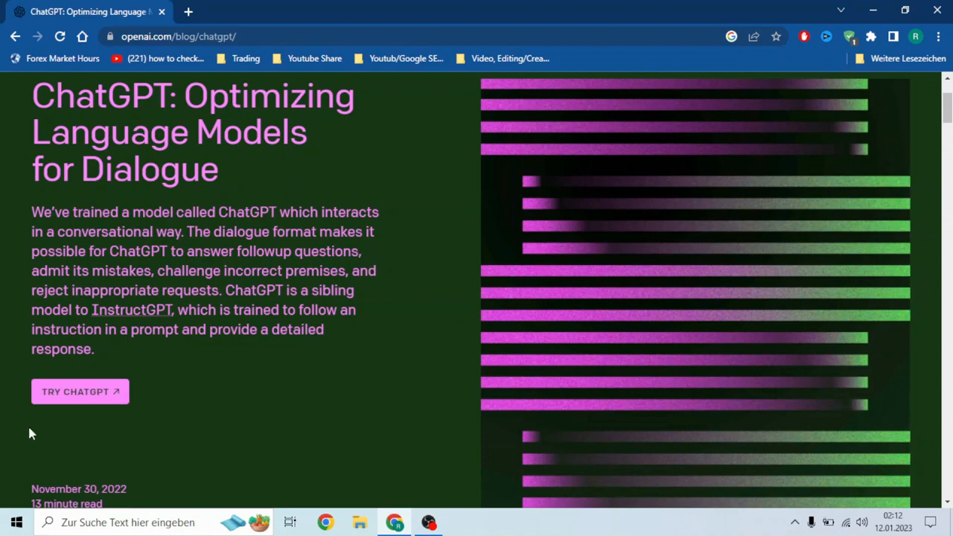
{"action": "left_click", "coordinate": [64, 395]}
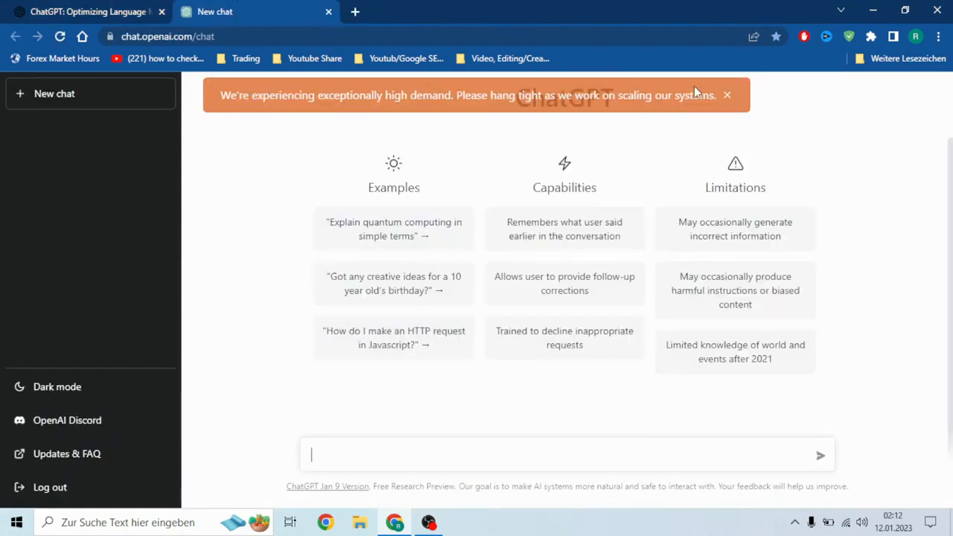
Dismiss the high-demand notice in ChatGPT and close the leftover ChatGPT article page.
{"action": "left_click", "coordinate": [729, 95]}
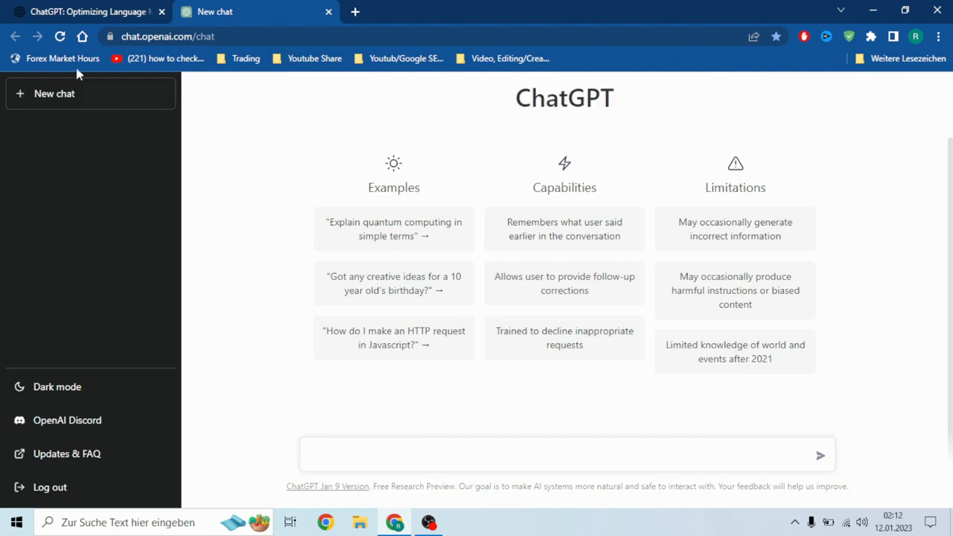
{"action": "left_click", "coordinate": [161, 11]}
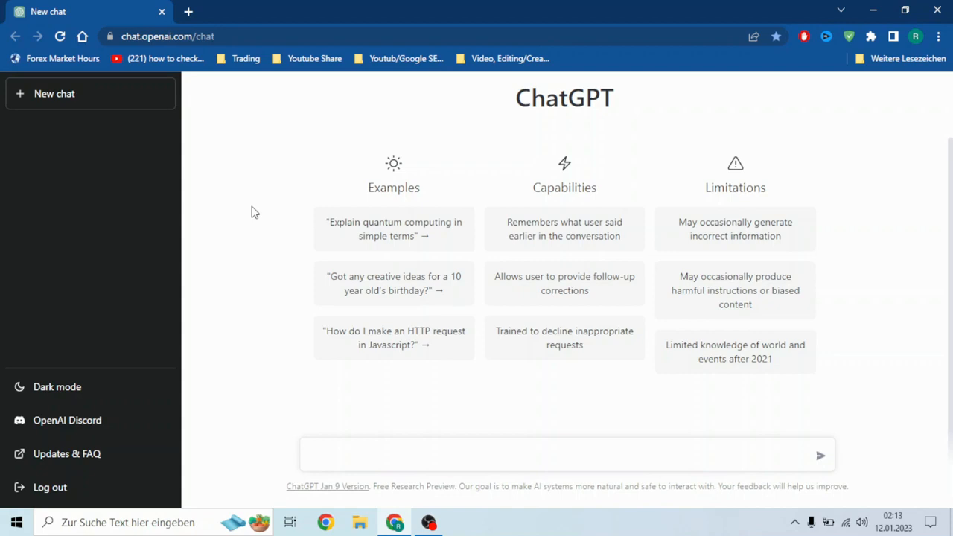
Open Google Docs in a new browser tab and create a blank document, keeping the ChatGPT page open.
{"action": "left_click", "coordinate": [188, 11]}
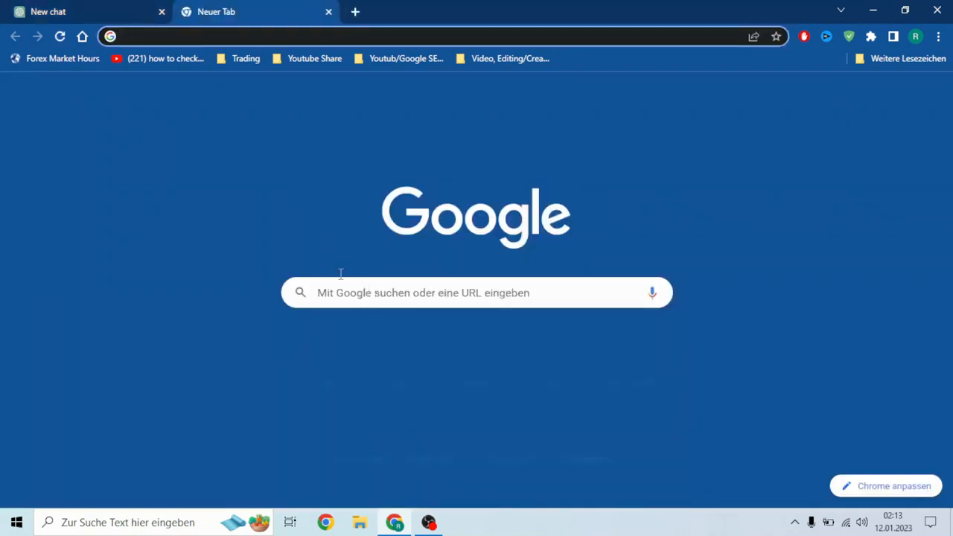
{"action": "left_click", "coordinate": [551, 361]}
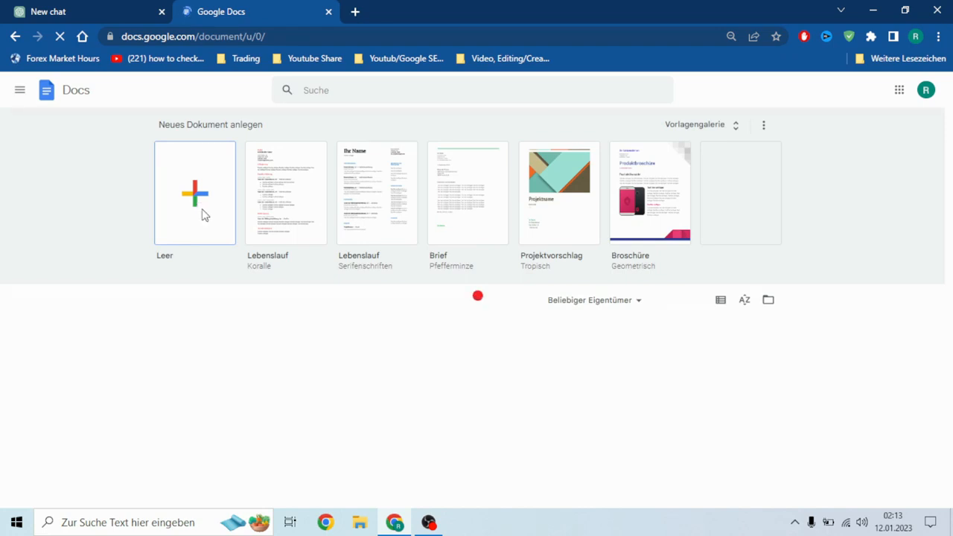
{"action": "left_click", "coordinate": [204, 209]}
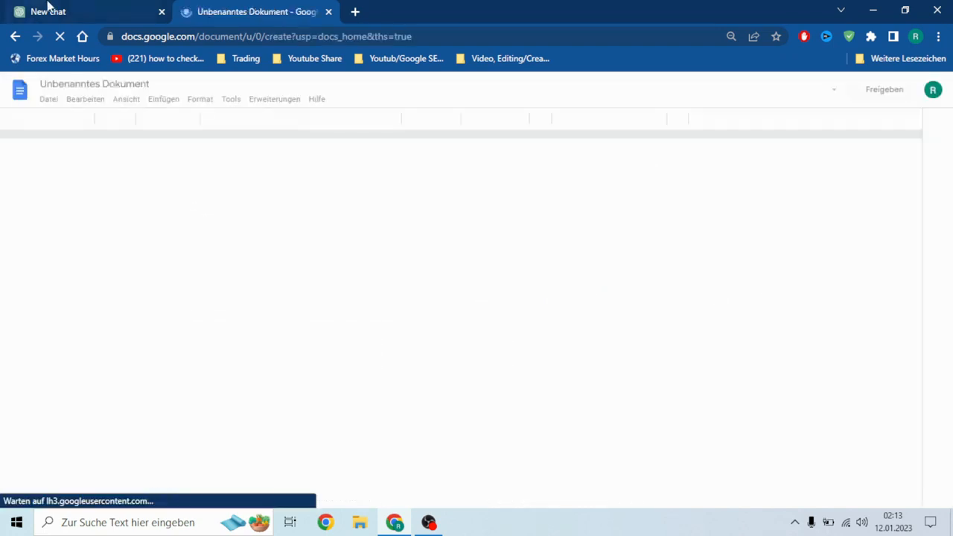
{"action": "left_click", "coordinate": [84, 13]}
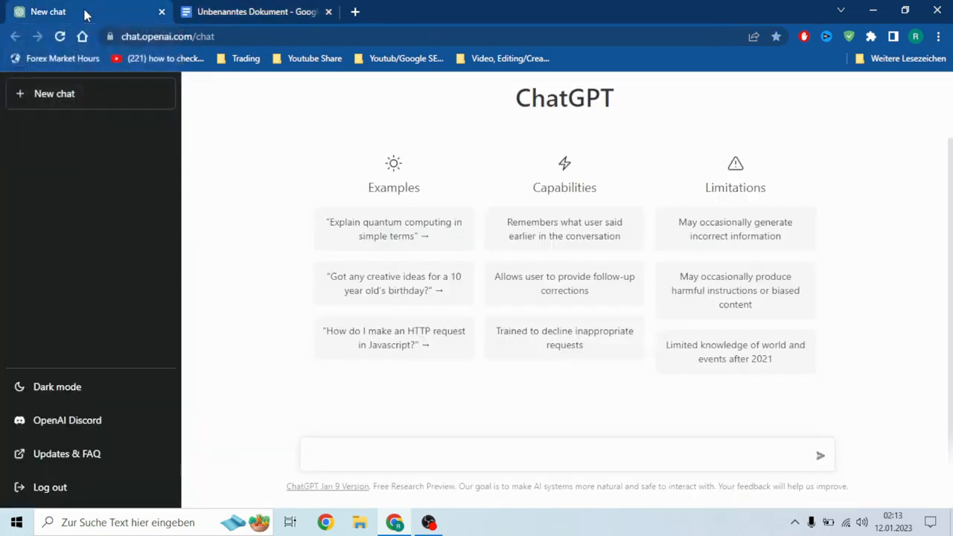
{"action": "left_click", "coordinate": [224, 9]}
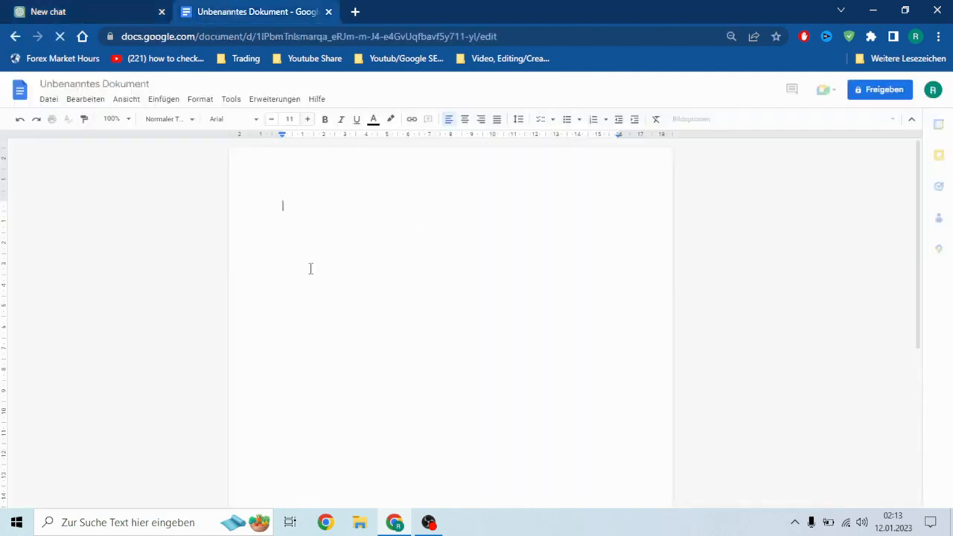
Apply the Titel paragraph style to the document's empty first line and center it.
{"action": "left_click", "coordinate": [186, 119]}
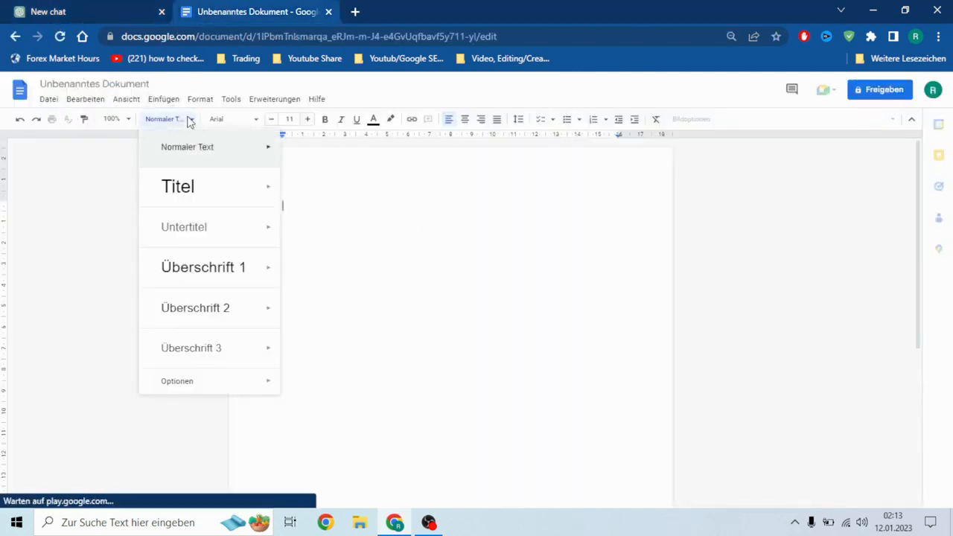
{"action": "left_click", "coordinate": [202, 195]}
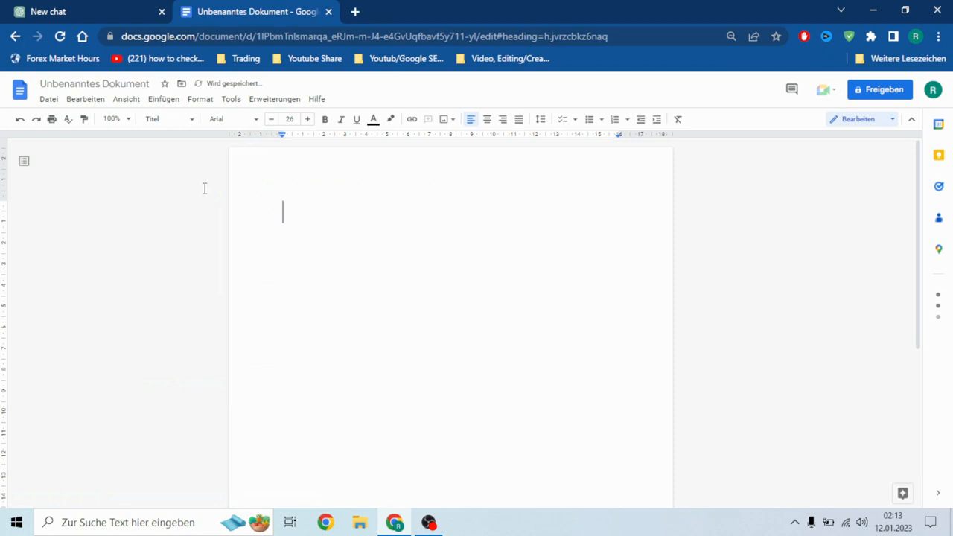
{"action": "left_click", "coordinate": [10, 7]}
{"action": "left_click", "coordinate": [219, 9]}
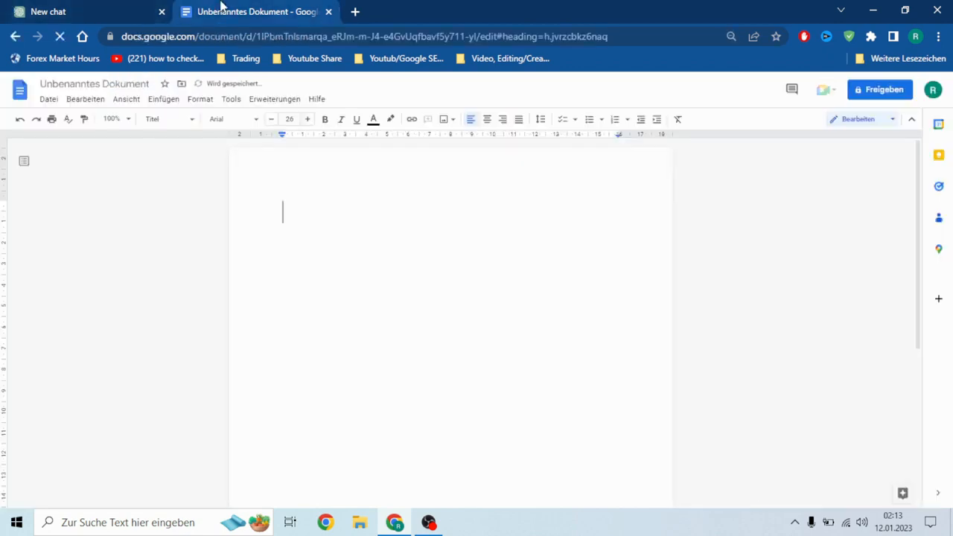
{"action": "left_click", "coordinate": [487, 121]}
{"action": "left_click", "coordinate": [18, 9]}
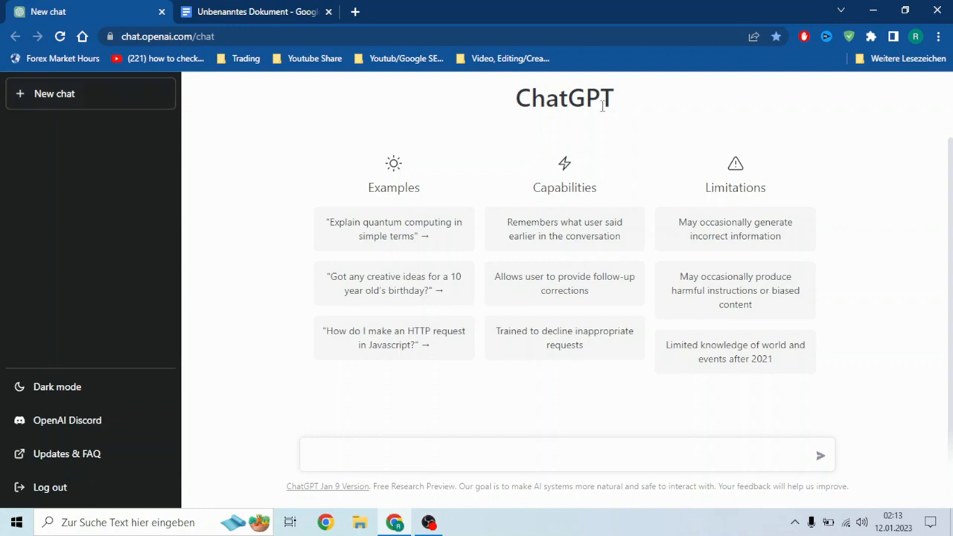
{"action": "left_click", "coordinate": [70, 101]}
Enter the title "Top 5 Ways to Lose Fat in 1 Month" on the first line of the Google Docs document.
{"action": "left_click", "coordinate": [264, 10]}
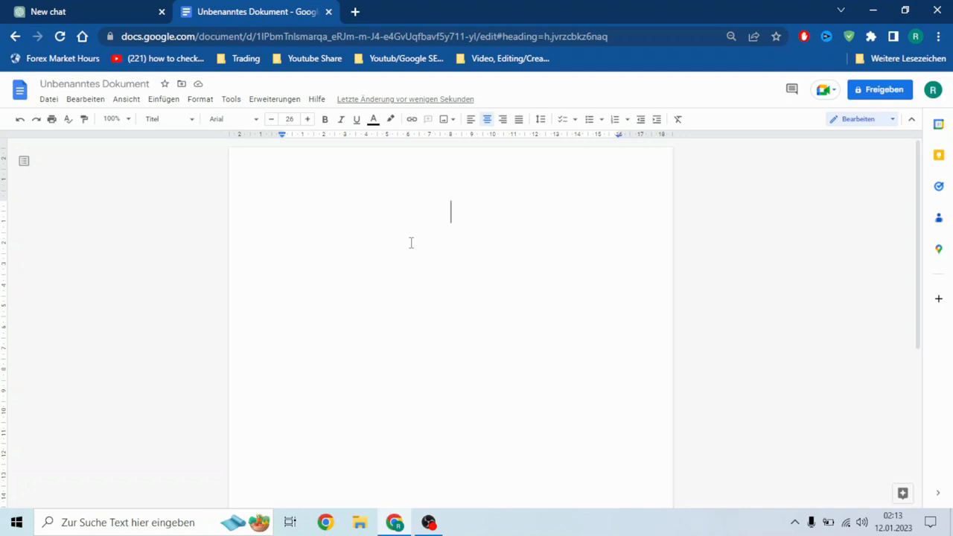
{"action": "type", "text": "To"}
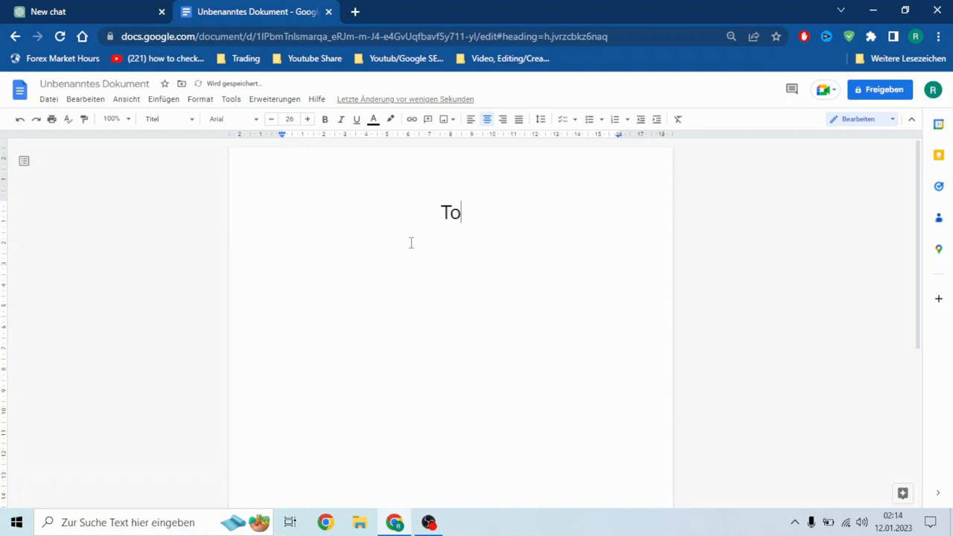
{"action": "type", "text": "p 5 W"}
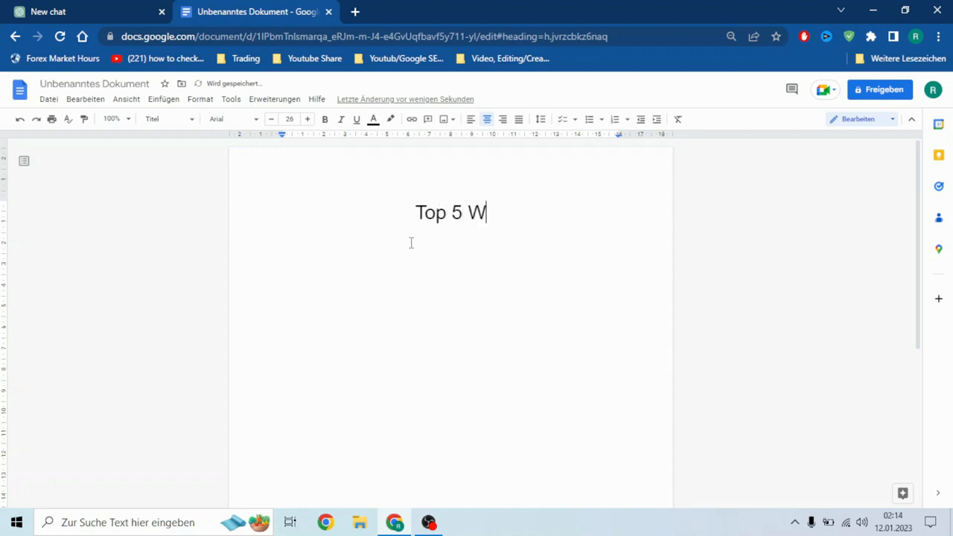
{"action": "type", "text": "ays to"}
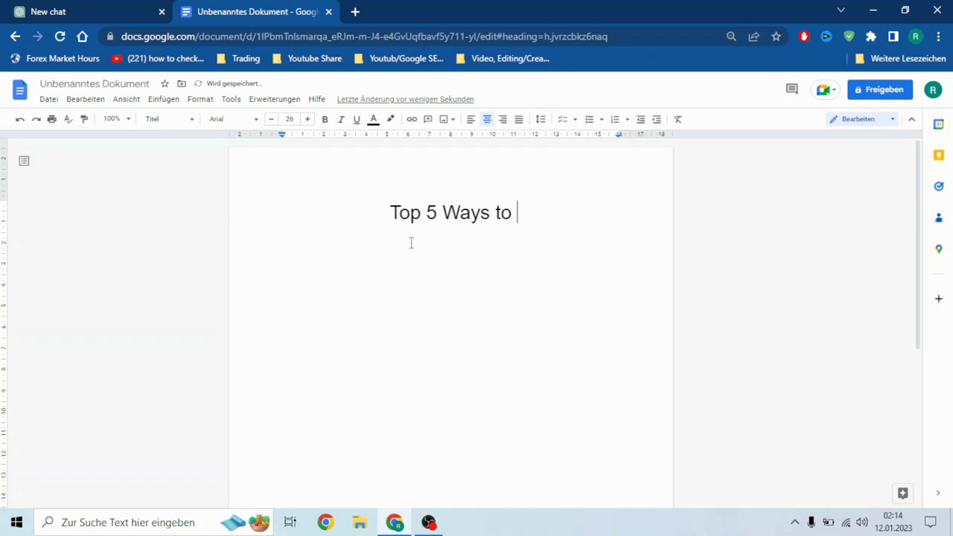
{"action": "type", "text": " Loo"}
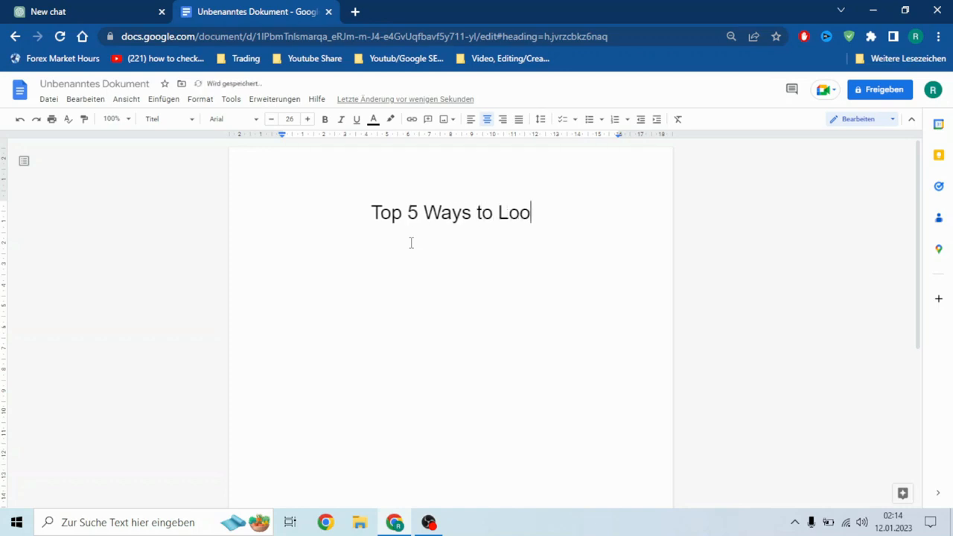
{"action": "key", "text": "BackSpace"}
{"action": "type", "text": "s"}
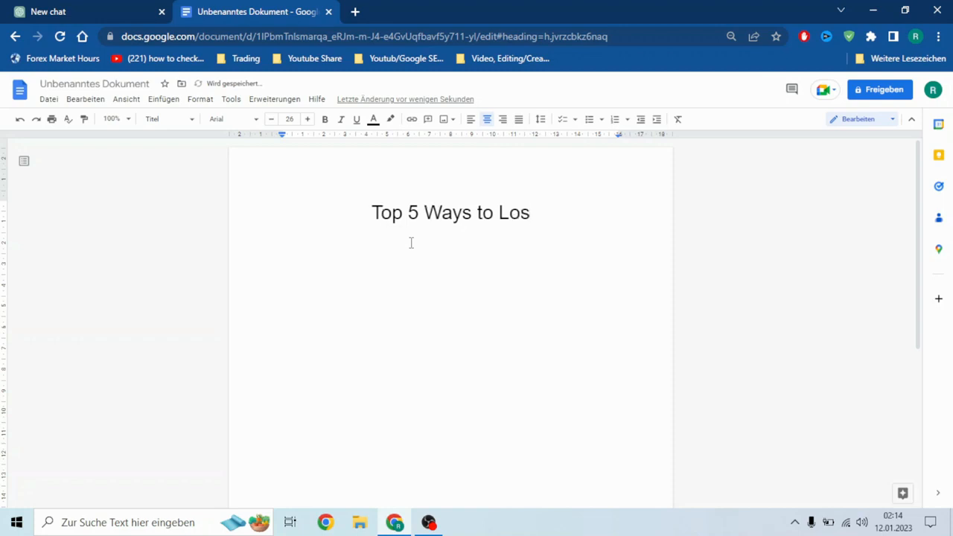
{"action": "type", "text": "e Fat in "}
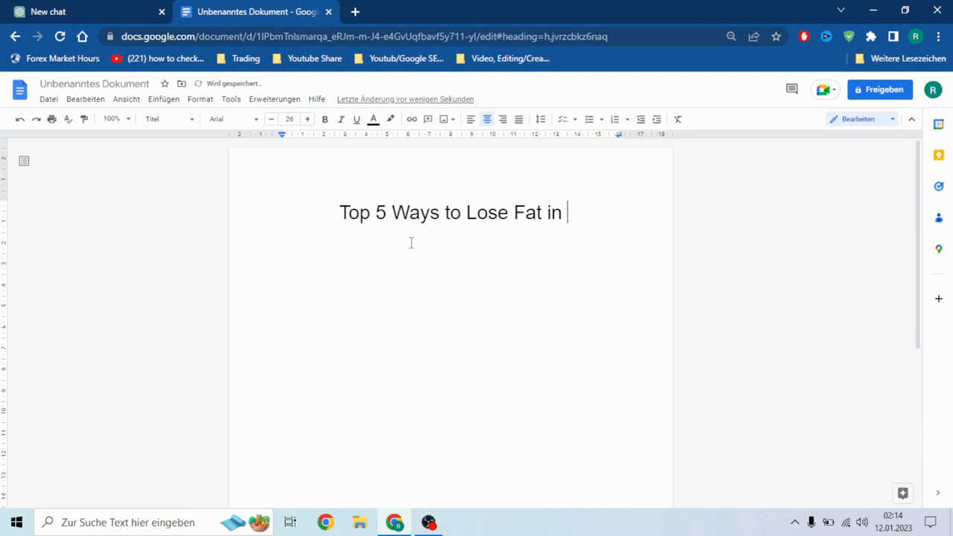
{"action": "type", "text": "1 Month"}
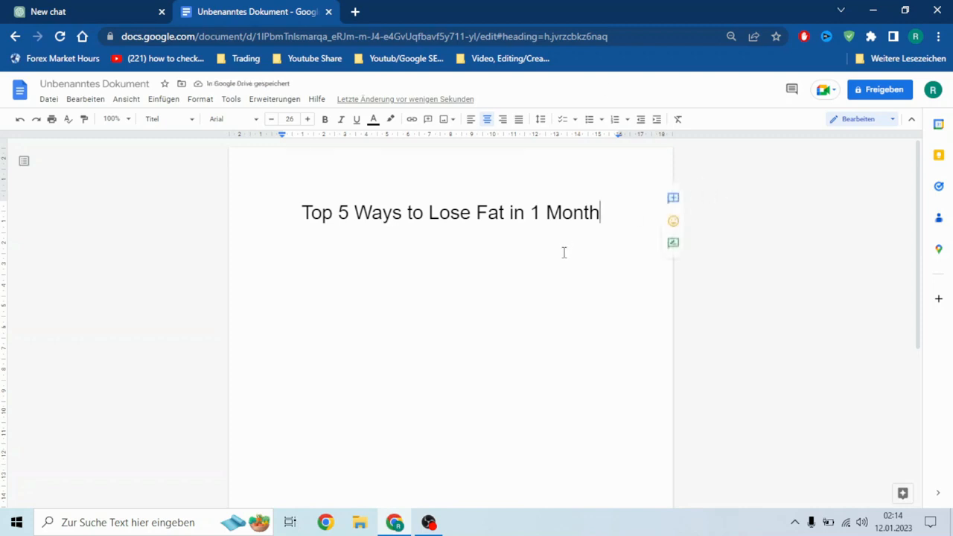
Copy the document title, submit it as a prompt in ChatGPT, and view the answer from its beginning.
{"action": "left_click_drag", "start_coordinate": [612, 223], "coordinate": [146, 219]}
{"action": "key", "text": "ctrl+c"}
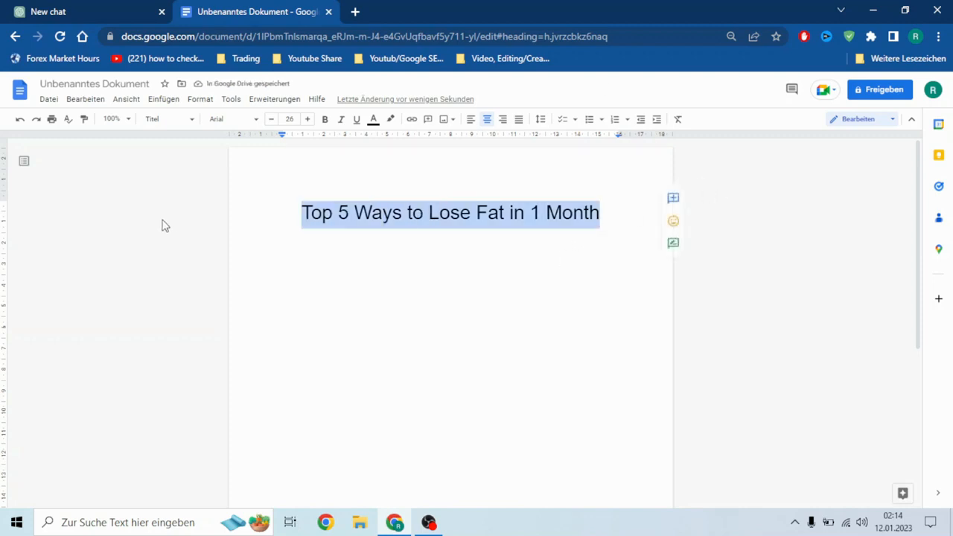
{"action": "left_click", "coordinate": [38, 11]}
{"action": "key", "text": "ctrl+v"}
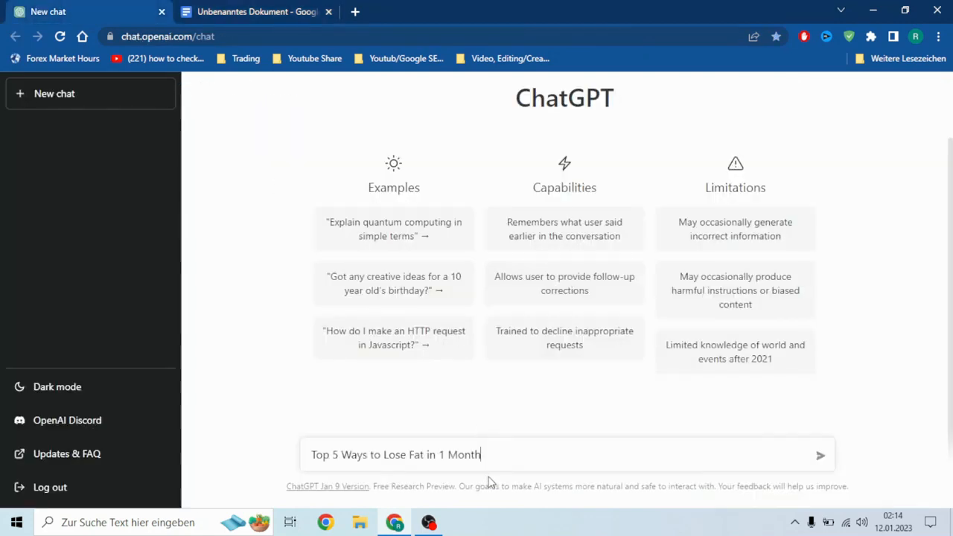
{"action": "left_click", "coordinate": [821, 455]}
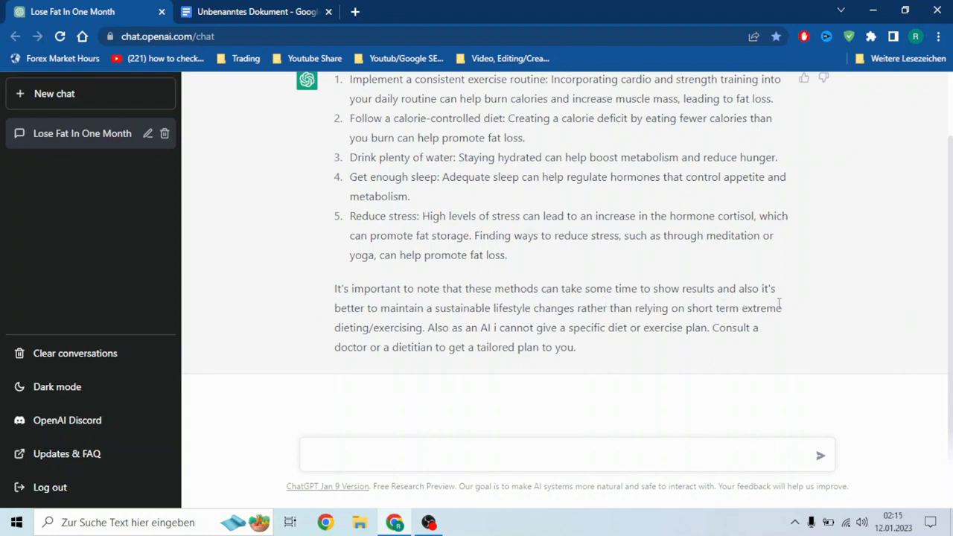
{"action": "scroll", "coordinate": [328, 325], "scroll_direction": "up", "scroll_amount": 1}
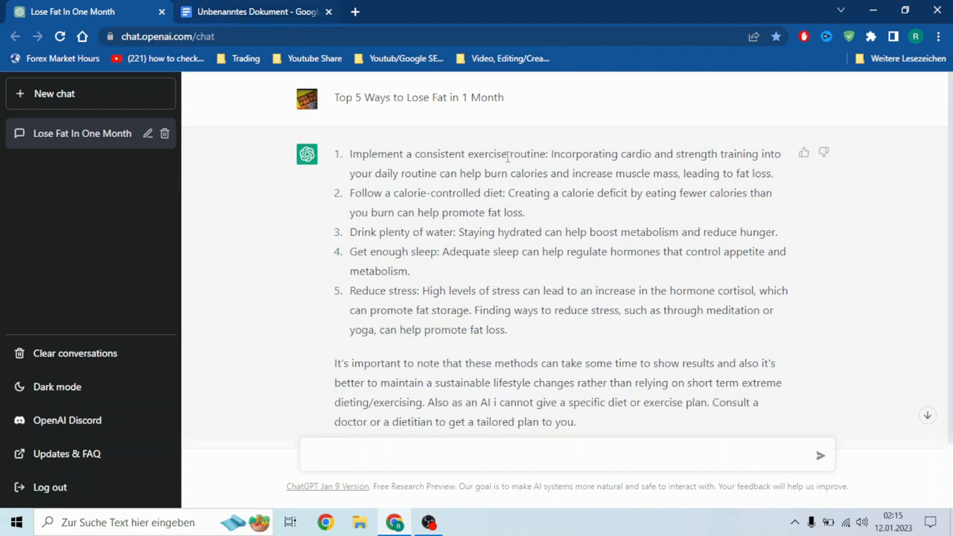
Start a new normal-text line below the title in the Google Docs document and increase its font size.
{"action": "left_click", "coordinate": [251, 8]}
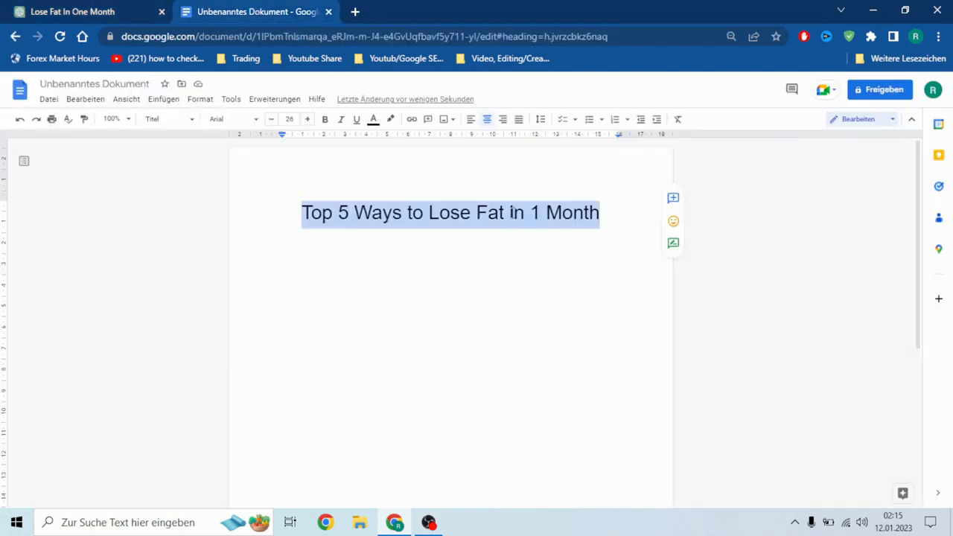
{"action": "left_click", "coordinate": [603, 220]}
{"action": "key", "text": "Return"}
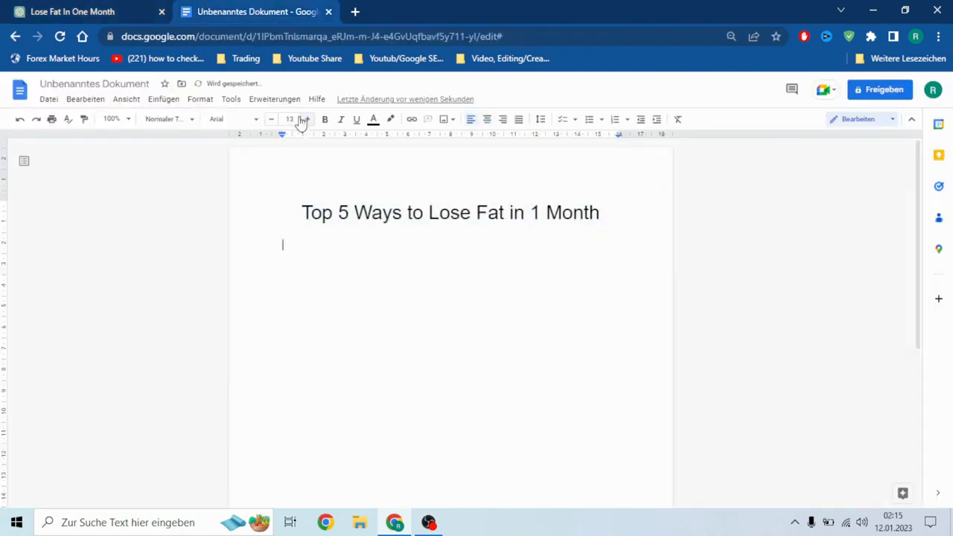
Copy the closing "It's important to note" paragraph from ChatGPT's answer and paste it below the title in the Google Docs document.
{"action": "left_click", "coordinate": [131, 9]}
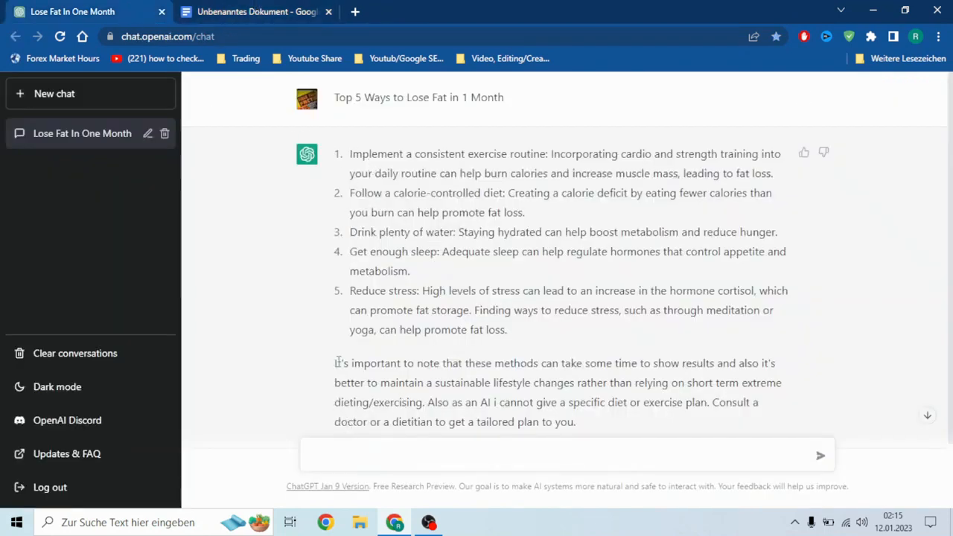
{"action": "left_click_drag", "start_coordinate": [335, 363], "coordinate": [648, 425]}
{"action": "key", "text": "ctrl+c"}
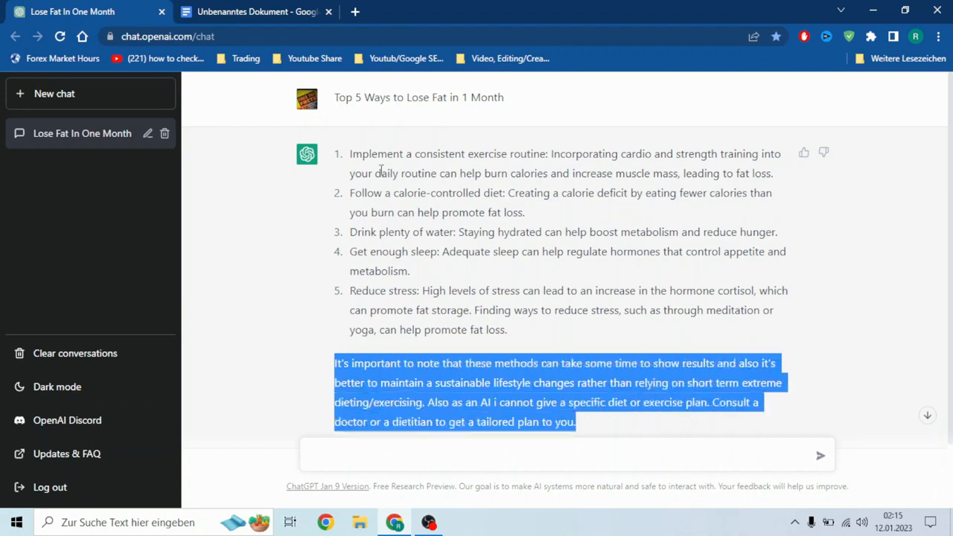
{"action": "left_click", "coordinate": [209, 11]}
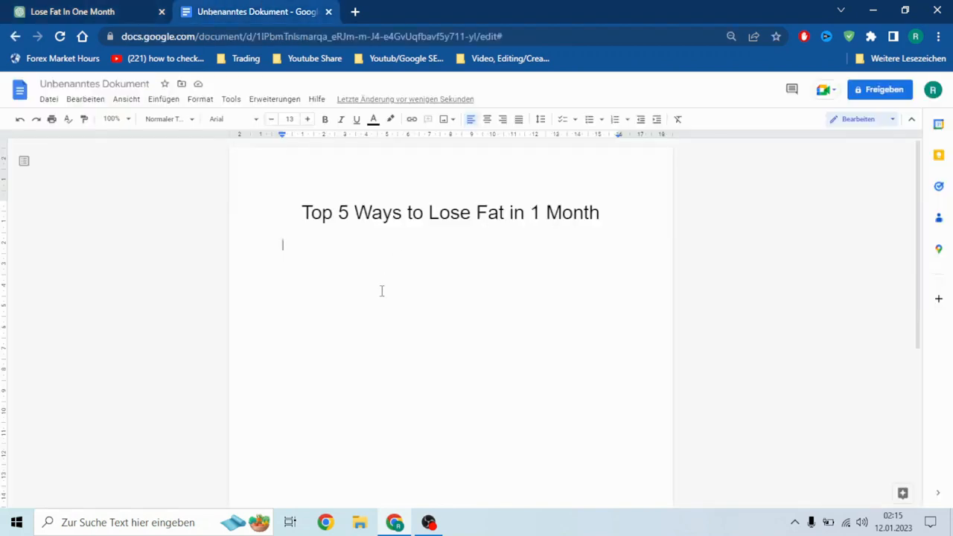
{"action": "key", "text": "ctrl+v"}
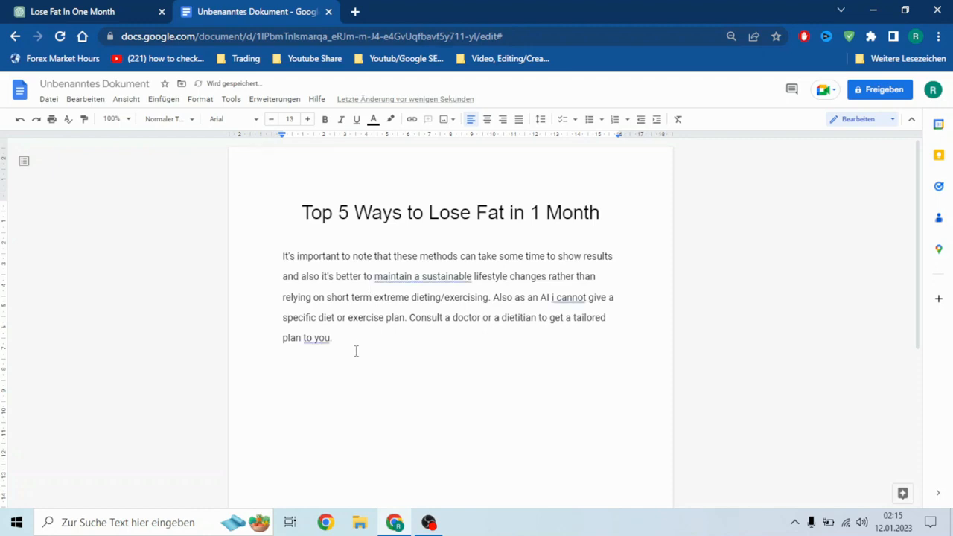
{"action": "key", "text": "Return"}
Accept the grammar suggestions "maintain sustainable", "I cannot" and "for you" in the pasted introduction paragraph.
{"action": "left_click", "coordinate": [441, 276]}
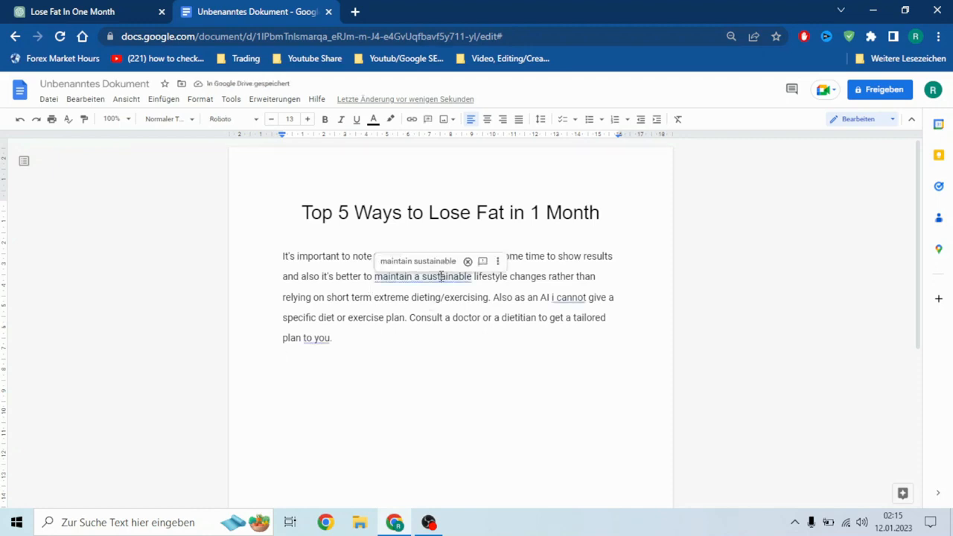
{"action": "left_click", "coordinate": [409, 261]}
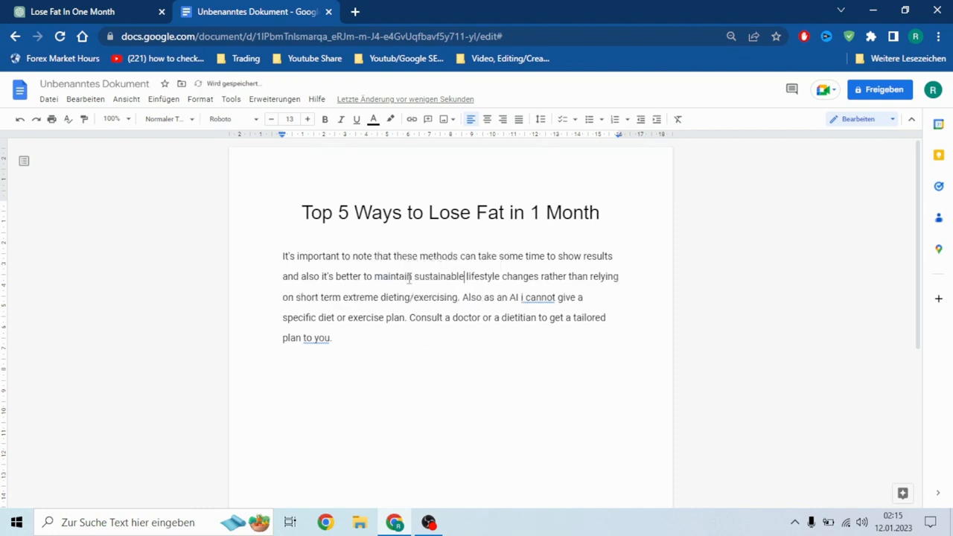
{"action": "left_click", "coordinate": [543, 298]}
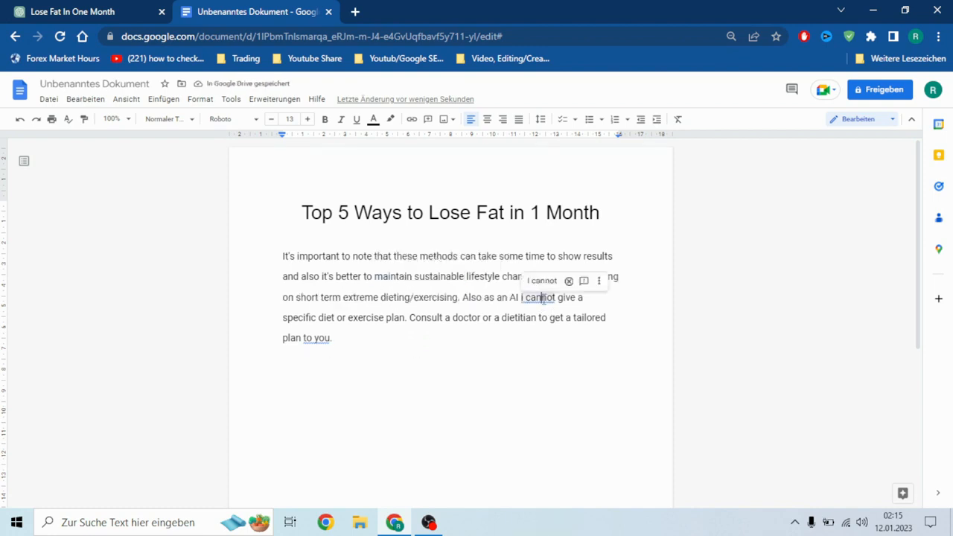
{"action": "left_click", "coordinate": [541, 279]}
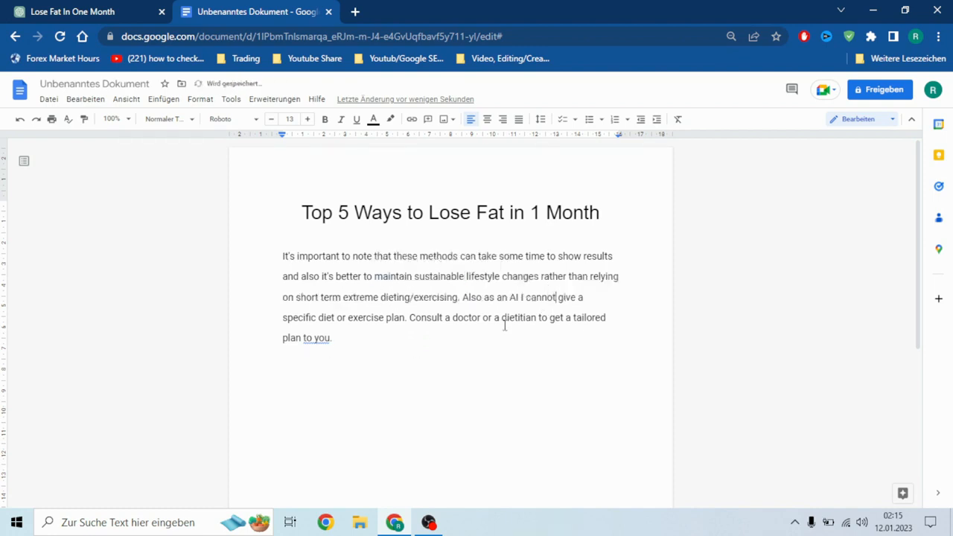
{"action": "left_click", "coordinate": [318, 338]}
{"action": "left_click", "coordinate": [321, 319]}
Copy the five numbered tips from ChatGPT's answer and paste them into a blank document in the Windows Editor app.
{"action": "left_click", "coordinate": [104, 11]}
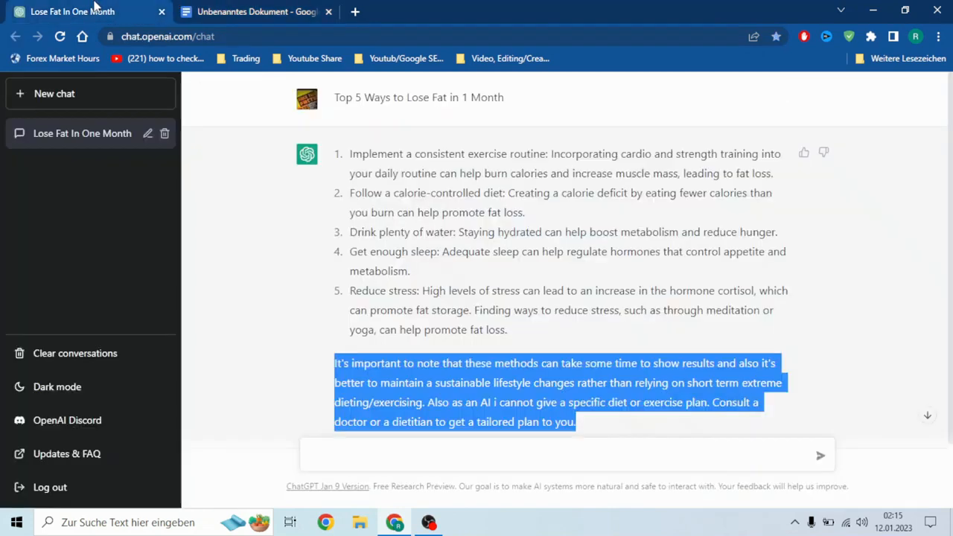
{"action": "left_click_drag", "start_coordinate": [337, 155], "coordinate": [541, 330]}
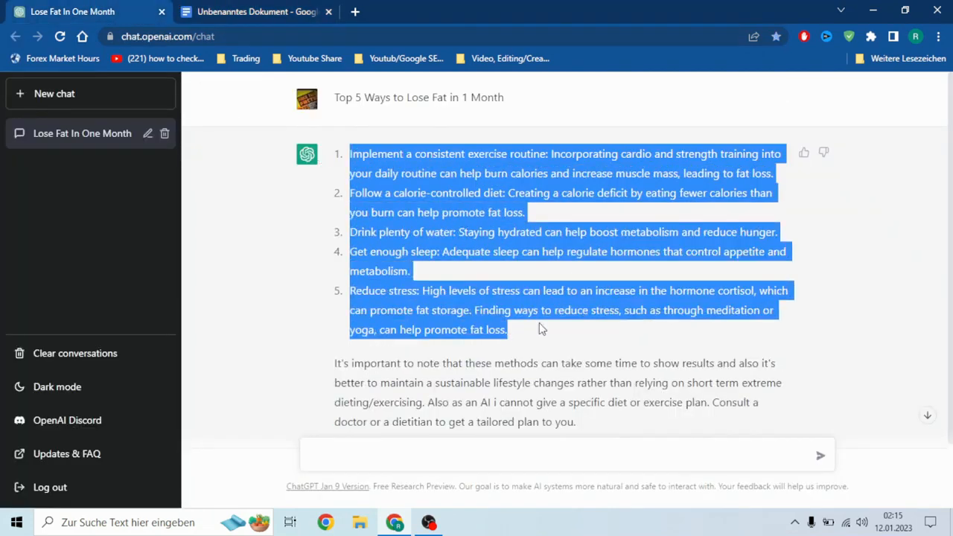
{"action": "left_click", "coordinate": [213, 10]}
{"action": "left_click", "coordinate": [169, 520]}
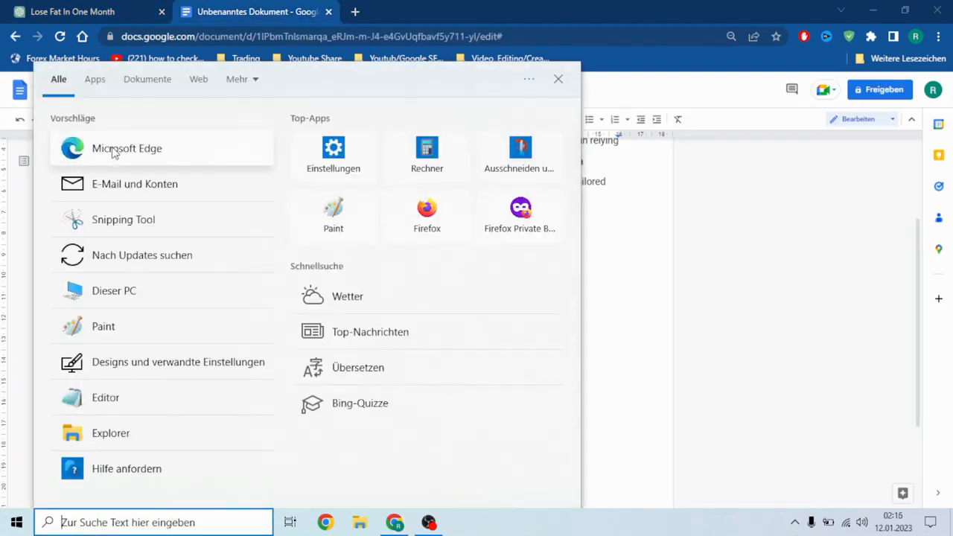
{"action": "left_click", "coordinate": [123, 410]}
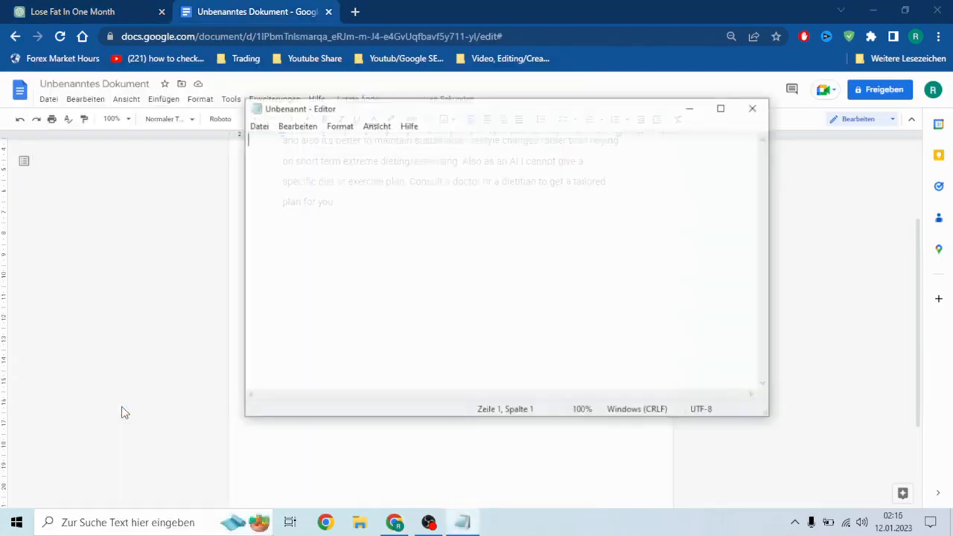
{"action": "key", "text": "ctrl+v"}
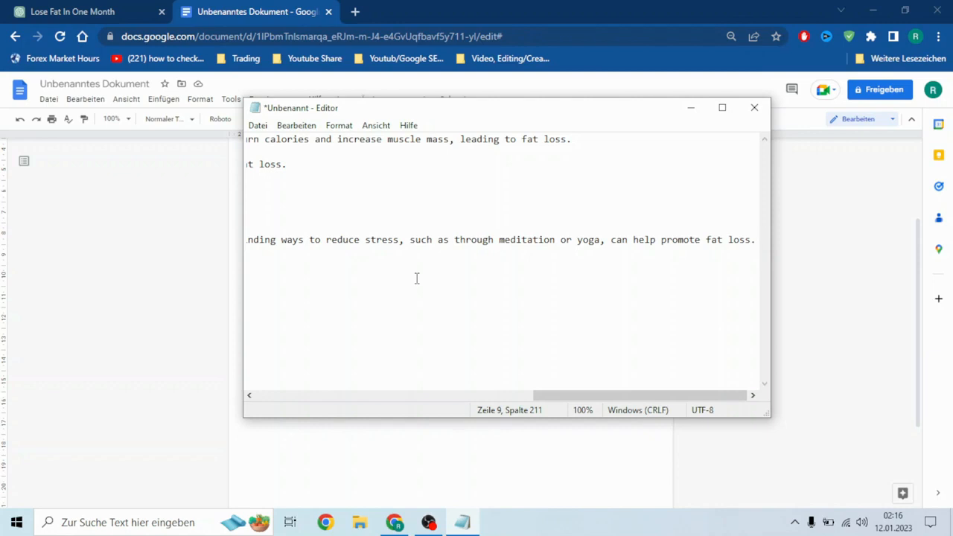
Copy all the tips from Editor, paste them below the introduction in the Google Docs document, and review the pasted text.
{"action": "key", "text": "ctrl+a"}
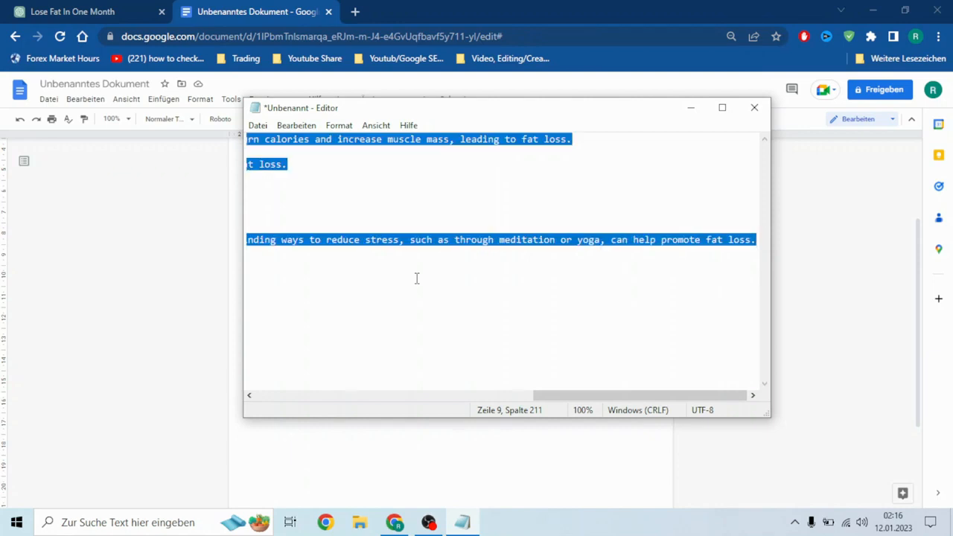
{"action": "left_click", "coordinate": [573, 9]}
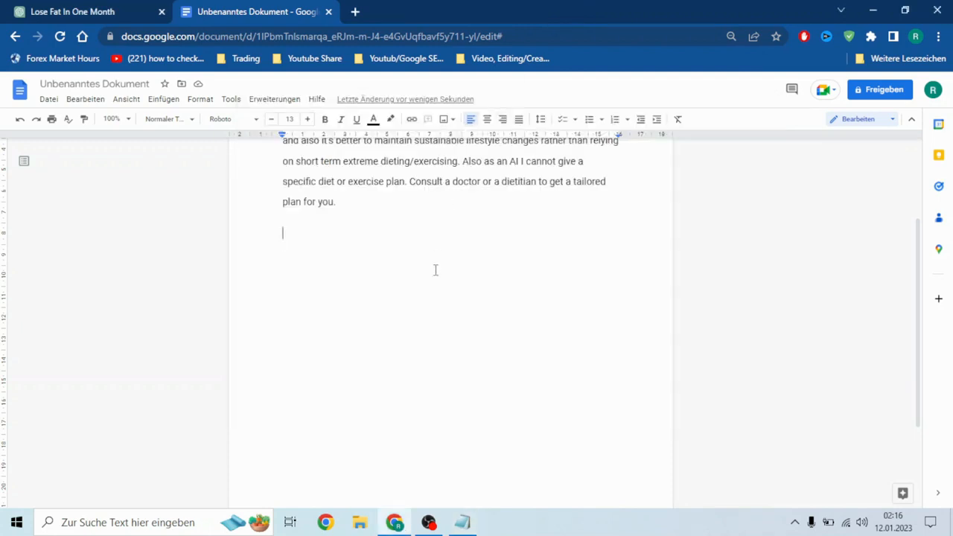
{"action": "key", "text": "ctrl+v"}
{"action": "scroll", "coordinate": [489, 318], "scroll_direction": "up", "scroll_amount": 2}
{"action": "scroll", "coordinate": [489, 318], "scroll_direction": "up", "scroll_amount": 5}
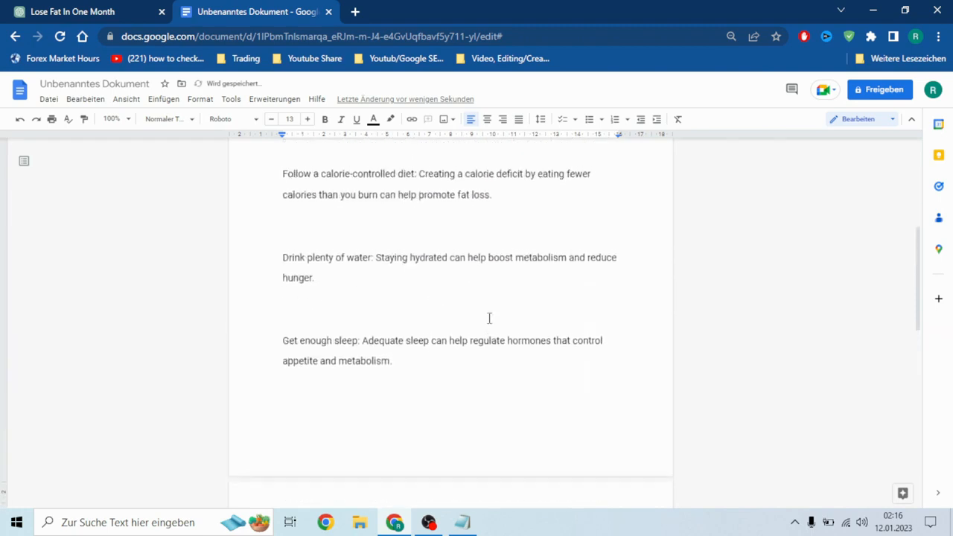
{"action": "scroll", "coordinate": [489, 318], "scroll_direction": "down", "scroll_amount": 1}
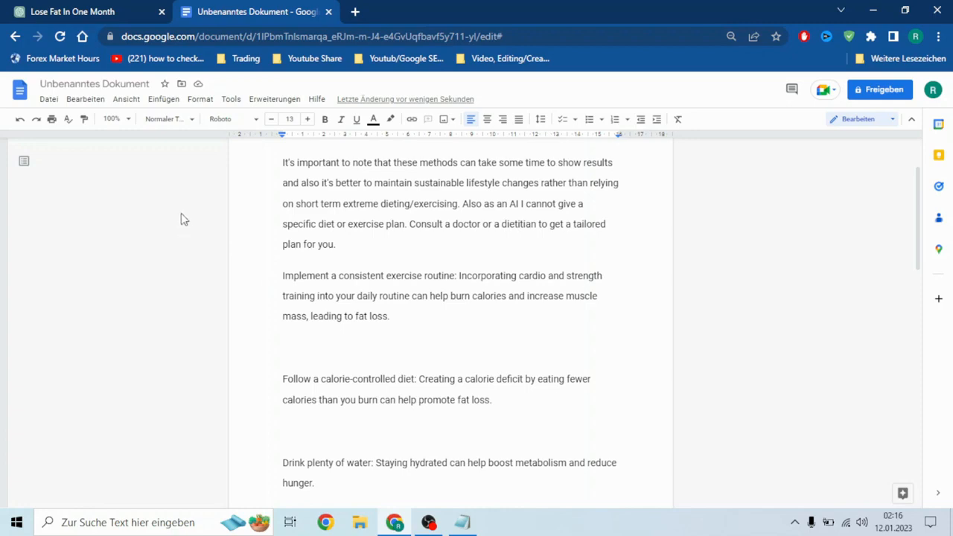
{"action": "scroll", "coordinate": [233, 300], "scroll_direction": "down", "scroll_amount": 1}
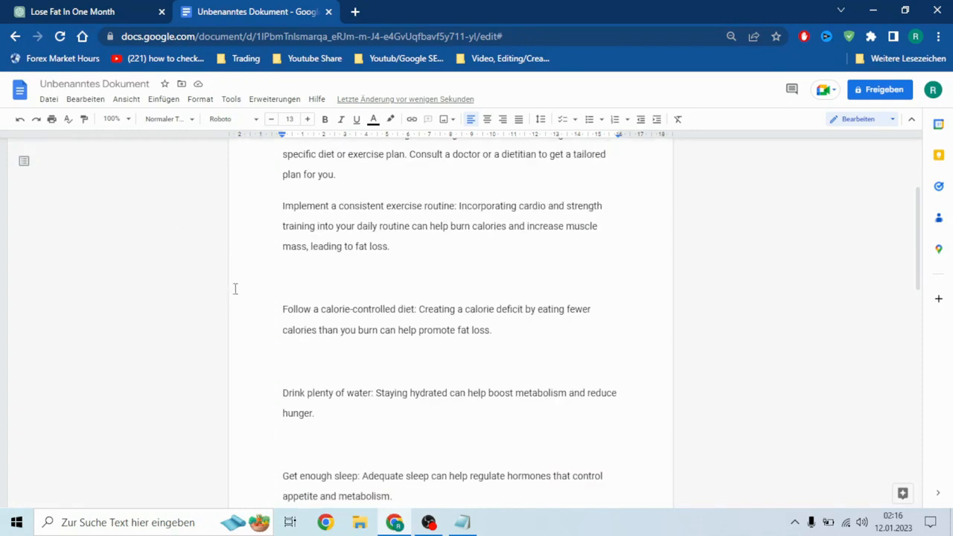
Check the tip order in ChatGPT, then insert "Number 1, " before "Implement a consistent exercise routine" in the Google Docs document.
{"action": "left_click", "coordinate": [53, 21]}
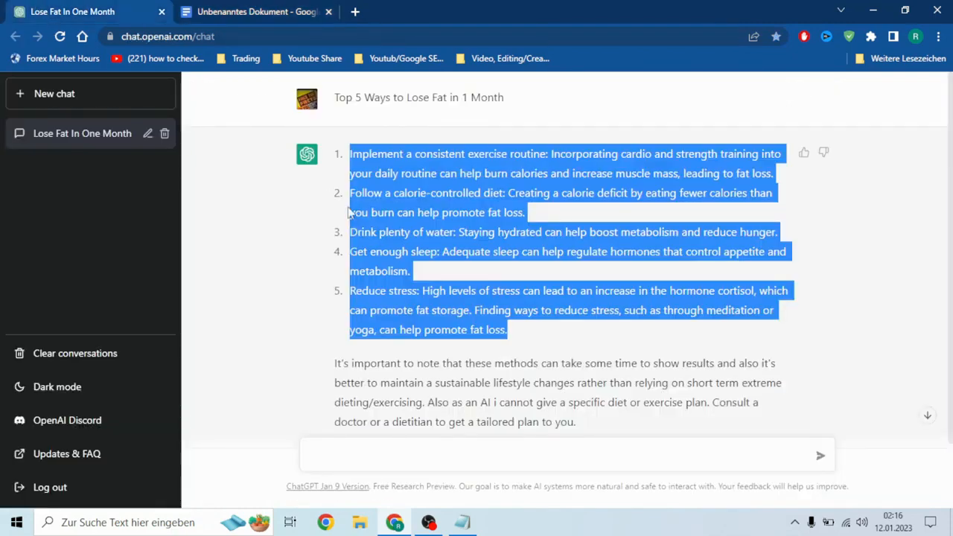
{"action": "left_click", "coordinate": [412, 186]}
{"action": "left_click", "coordinate": [224, 11]}
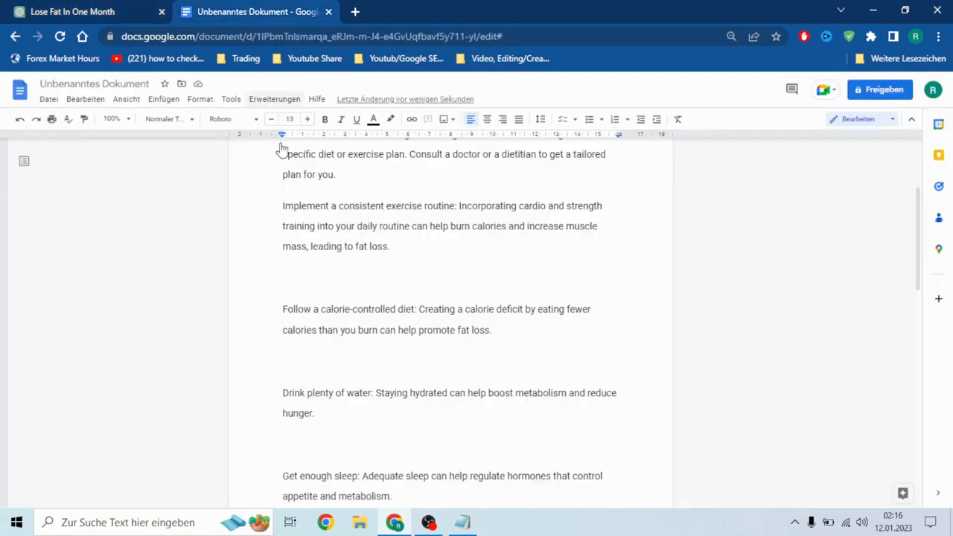
{"action": "left_click", "coordinate": [283, 205]}
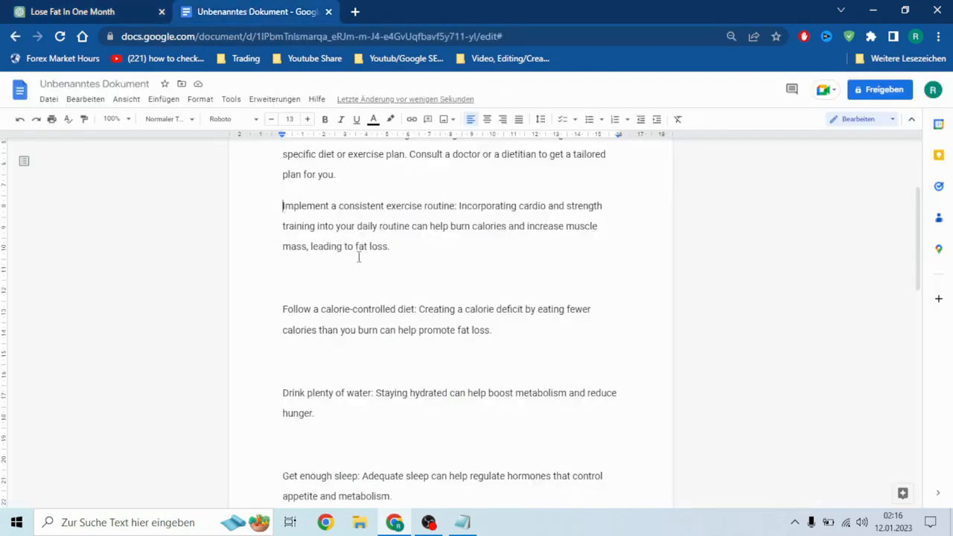
{"action": "scroll", "coordinate": [359, 257], "scroll_direction": "up", "scroll_amount": 2}
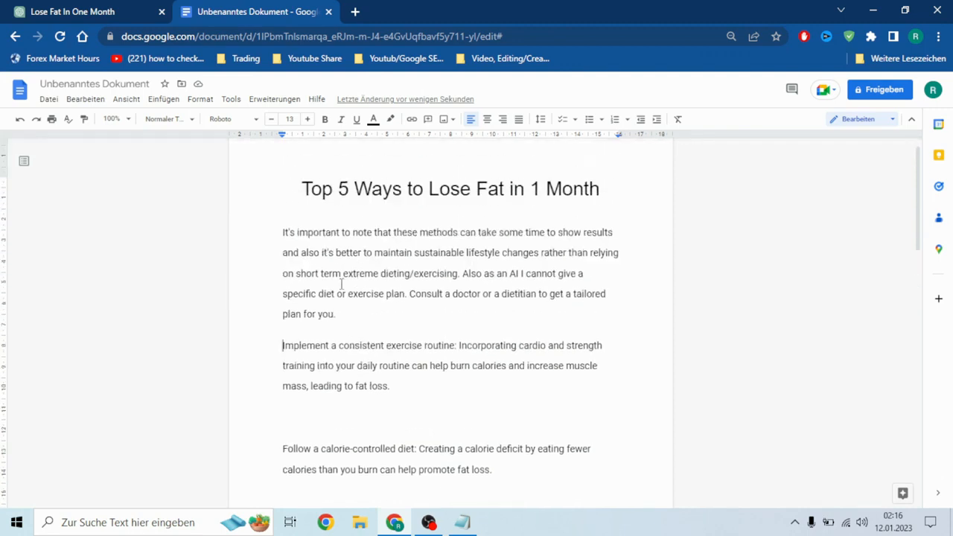
{"action": "type", "text": "Number"}
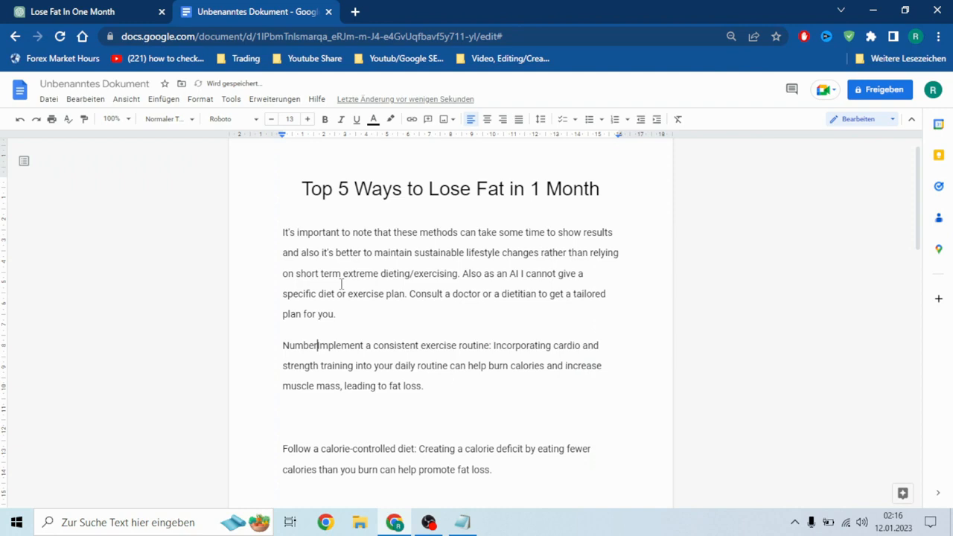
{"action": "type", "text": " 1"}
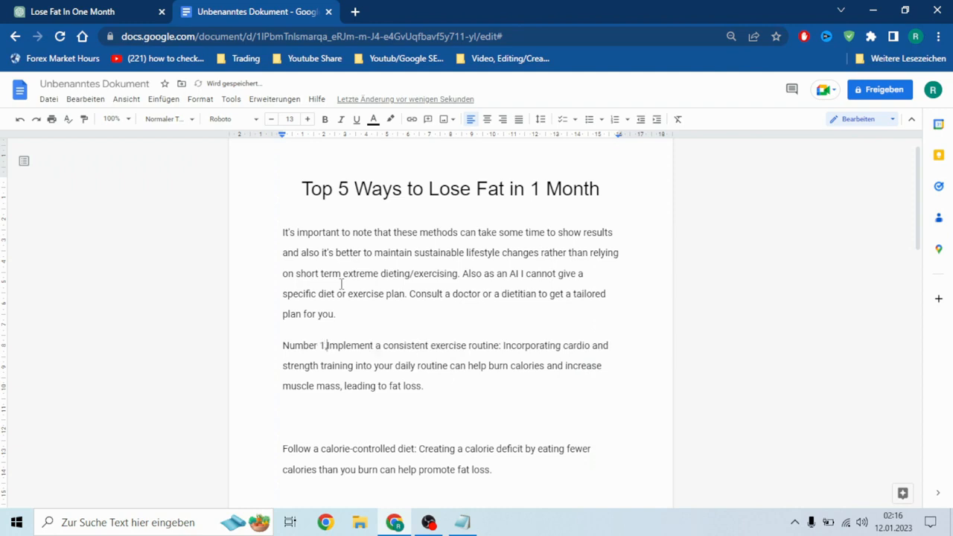
{"action": "key", "text": "Delete"}
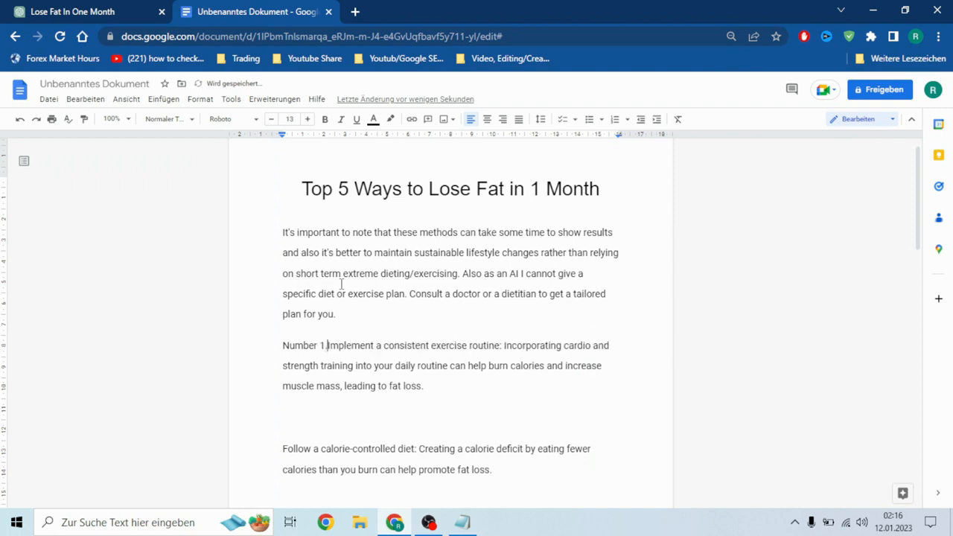
{"action": "key", "text": "BackSpace"}
{"action": "key", "text": "BackSpace"}
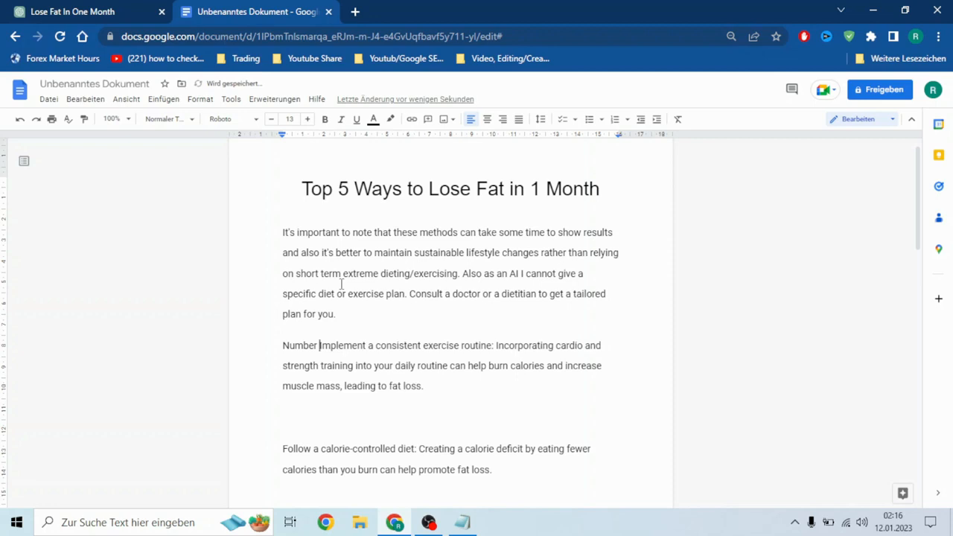
{"action": "type", "text": "1,"}
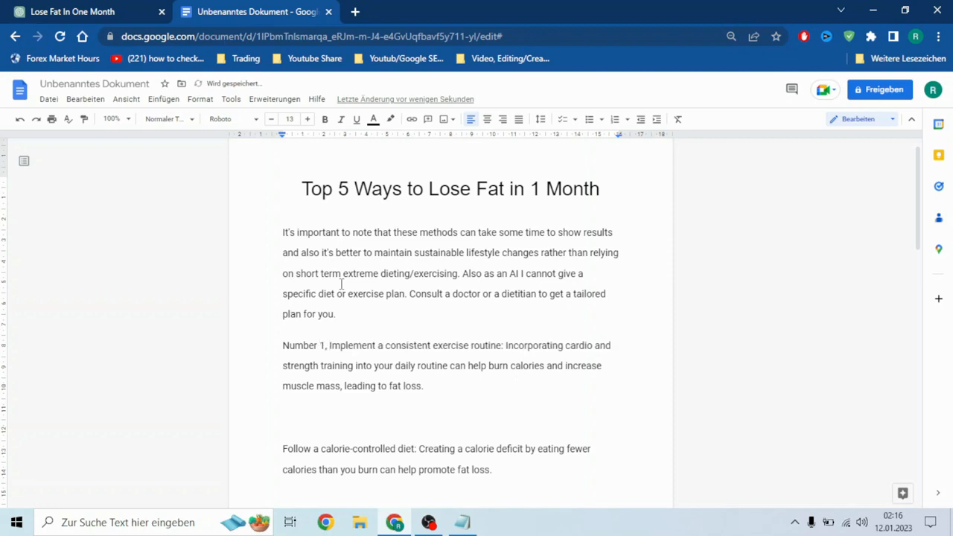
Check the second tip in ChatGPT and insert "Number 2, " before "Follow a calorie-controlled diet" in the Google Docs document.
{"action": "scroll", "coordinate": [521, 381], "scroll_direction": "down", "scroll_amount": 1}
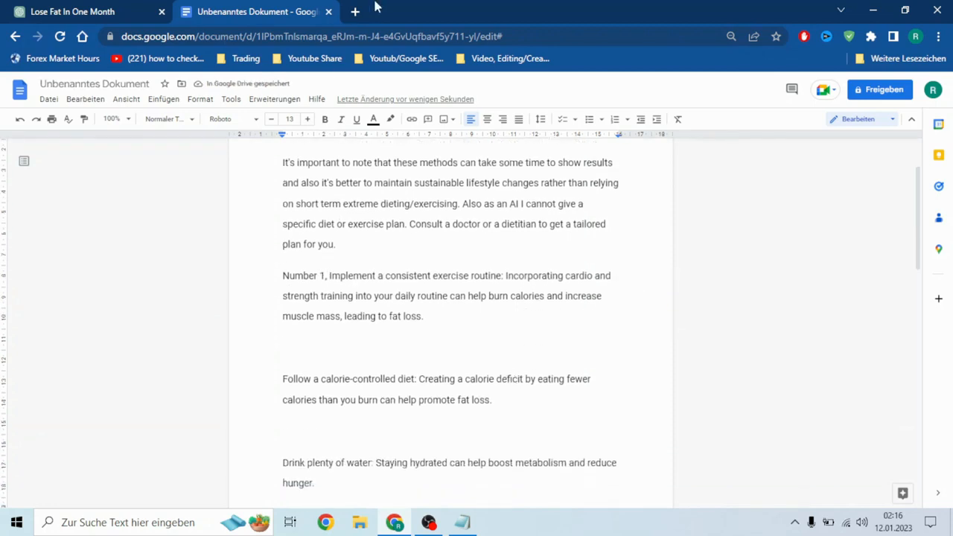
{"action": "left_click", "coordinate": [104, 10]}
{"action": "left_click", "coordinate": [236, 8]}
{"action": "scroll", "coordinate": [344, 317], "scroll_direction": "down", "scroll_amount": 1}
{"action": "left_click", "coordinate": [281, 310]}
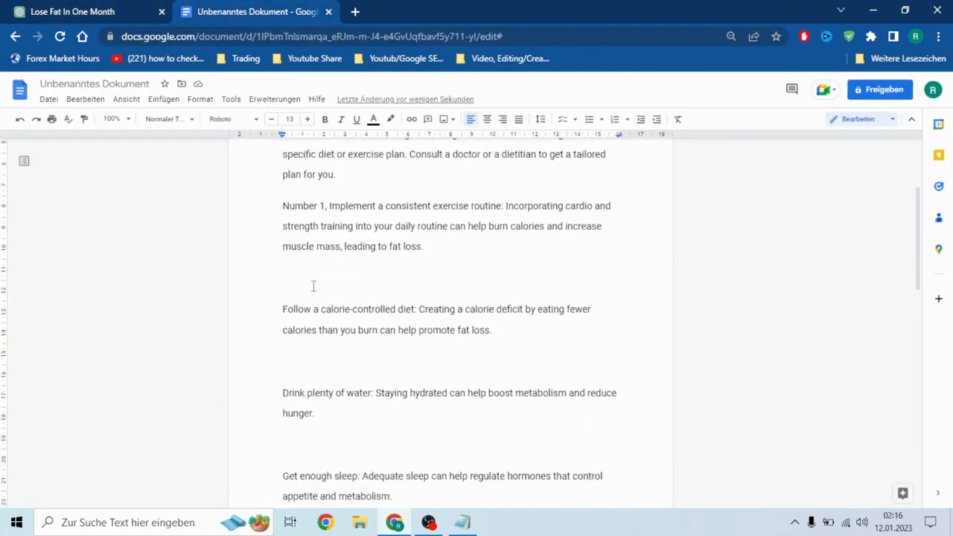
{"action": "type", "text": "Number 2"}
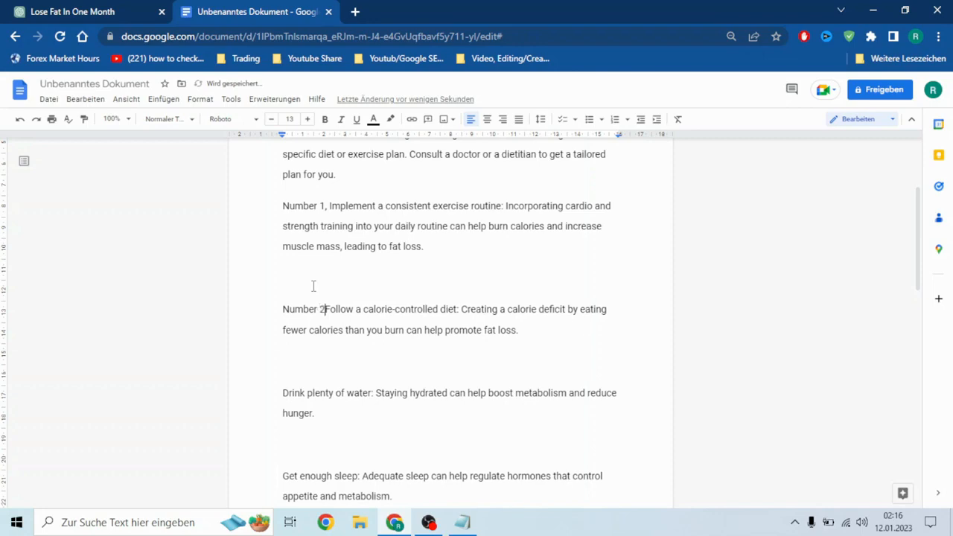
{"action": "type", "text": ","}
Check the third tip in ChatGPT and insert "Number 3, " before "Drink plenty of water" in the Google Docs document.
{"action": "scroll", "coordinate": [368, 386], "scroll_direction": "down", "scroll_amount": 2}
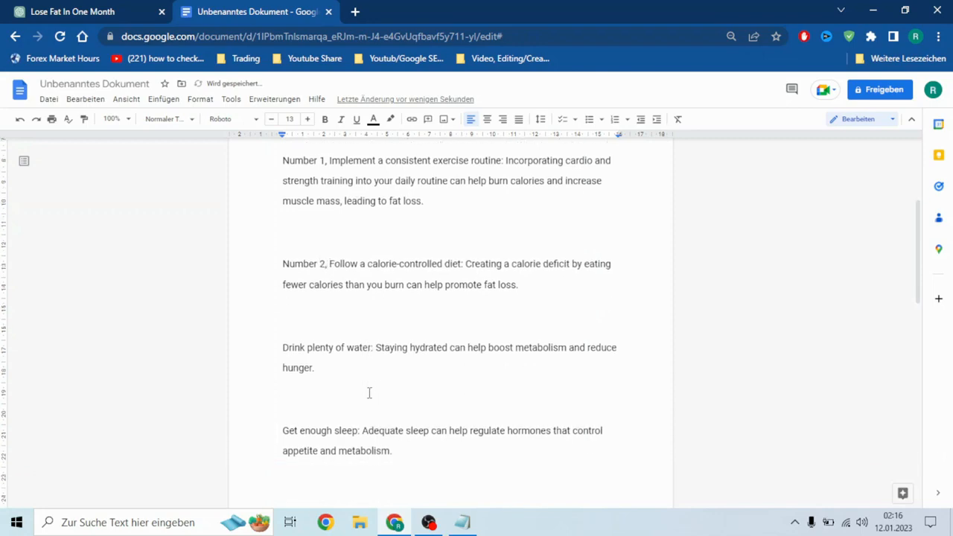
{"action": "left_click", "coordinate": [84, 9]}
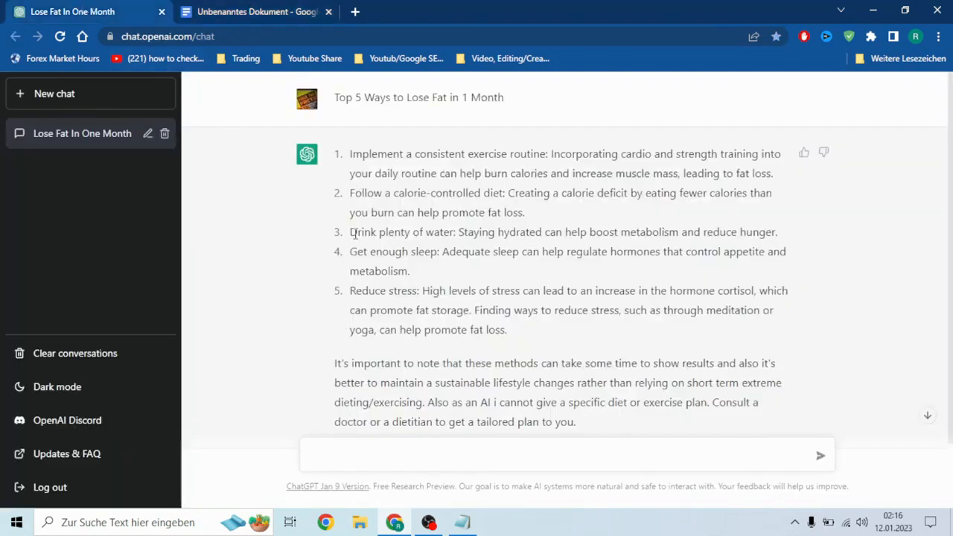
{"action": "left_click", "coordinate": [233, 9]}
{"action": "left_click", "coordinate": [283, 324]}
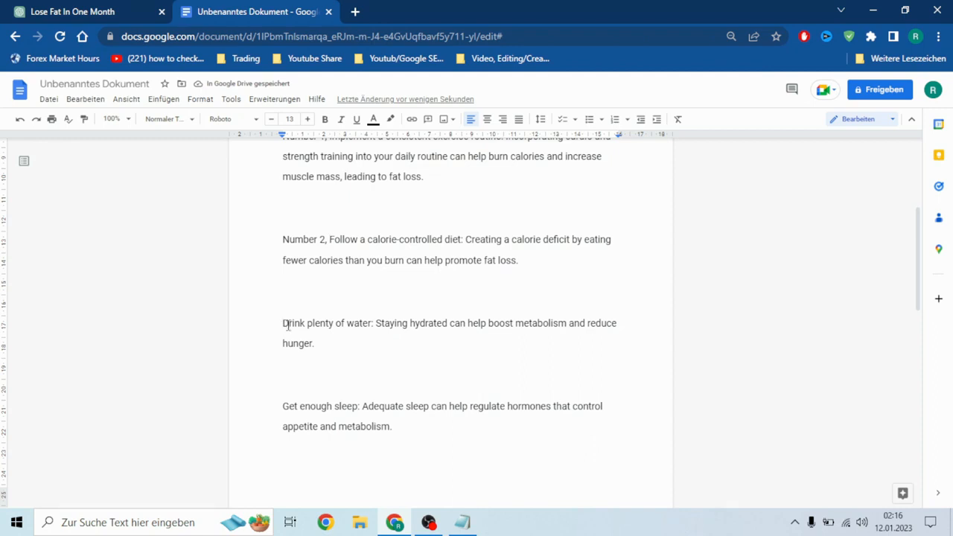
{"action": "type", "text": "Number "}
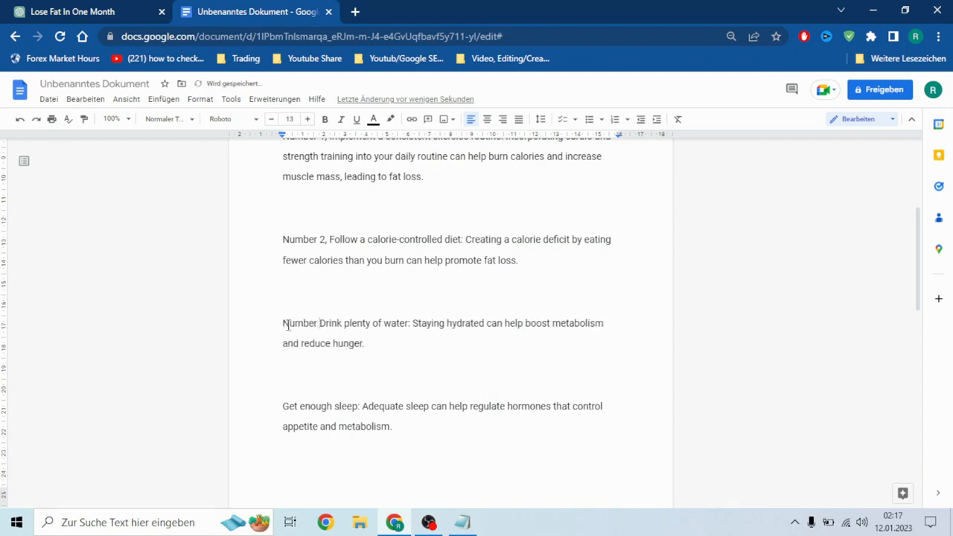
{"action": "type", "text": "3,"}
{"action": "scroll", "coordinate": [290, 329], "scroll_direction": "down", "scroll_amount": 2}
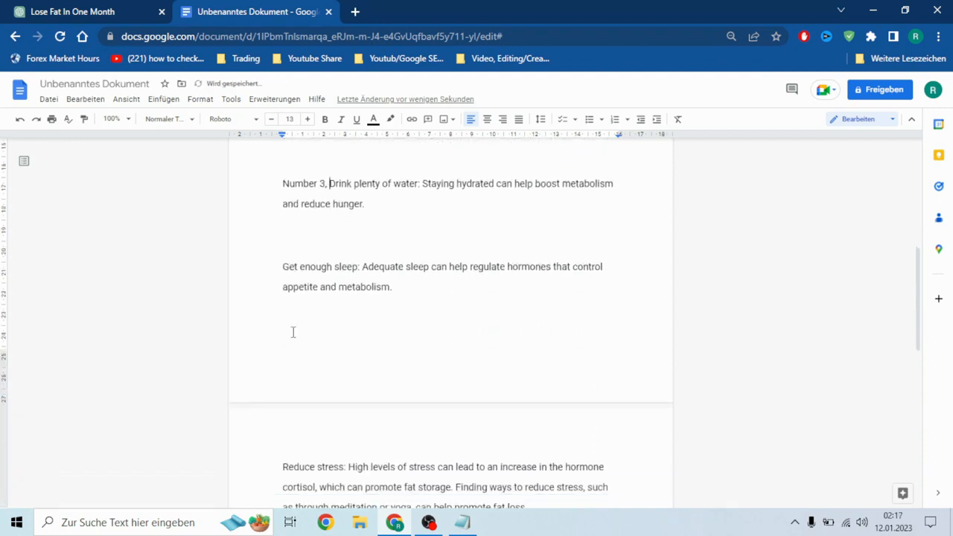
Insert "NUmber 4, " before "Get enough sleep" and "Number 5, " before "Reduce stress".
{"action": "left_click", "coordinate": [284, 262]}
{"action": "type", "text": "NUmber 4,"}
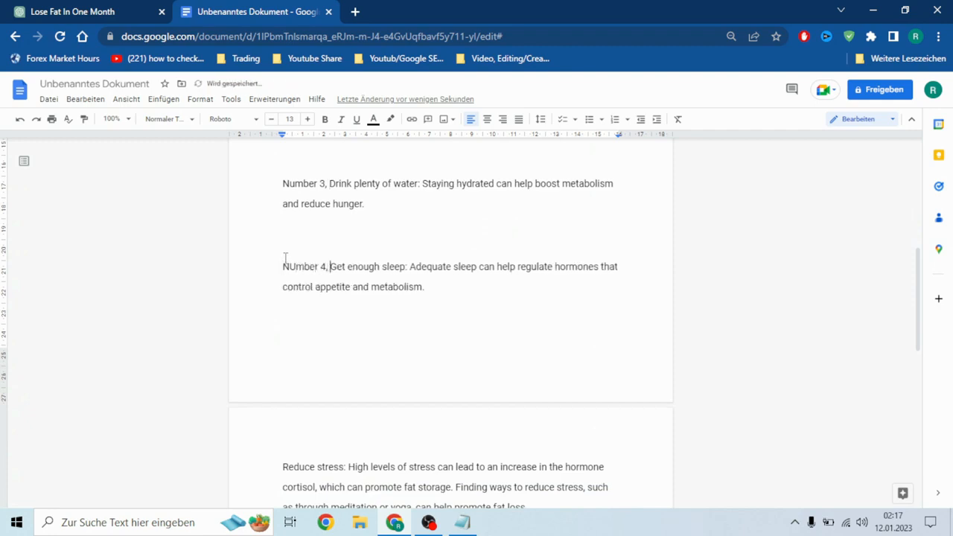
{"action": "scroll", "coordinate": [286, 268], "scroll_direction": "down", "scroll_amount": 2}
{"action": "left_click", "coordinate": [274, 333]}
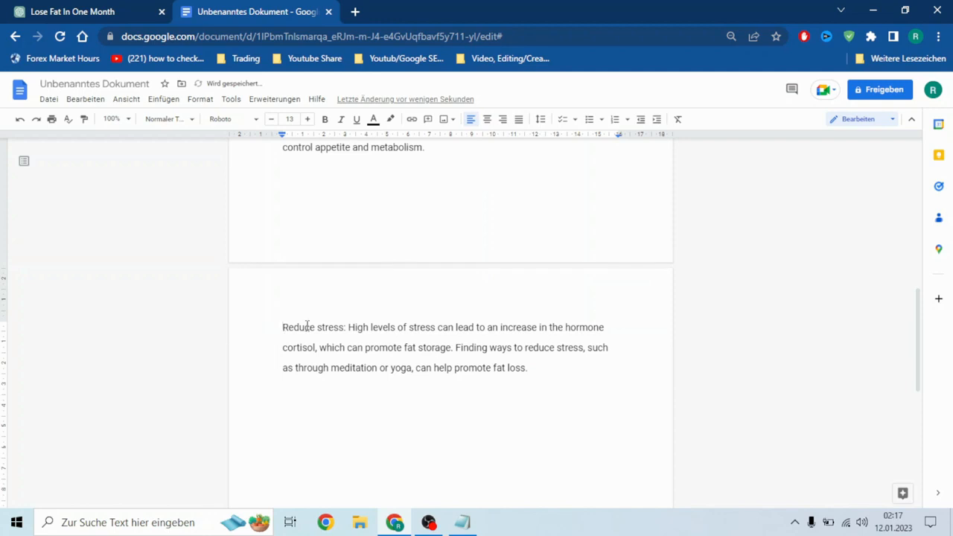
{"action": "type", "text": "Number 5,"}
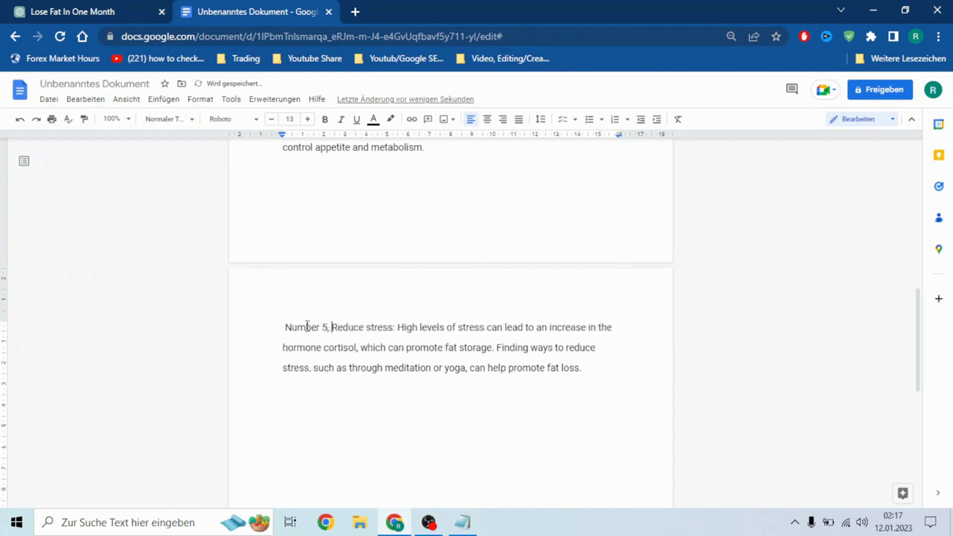
Remove the blank lines above tips 3, 4 and 5, including the stray space before "Number 5".
{"action": "scroll", "coordinate": [378, 372], "scroll_direction": "down", "scroll_amount": 2}
{"action": "scroll", "coordinate": [377, 371], "scroll_direction": "up", "scroll_amount": 3}
{"action": "scroll", "coordinate": [377, 371], "scroll_direction": "up", "scroll_amount": 4}
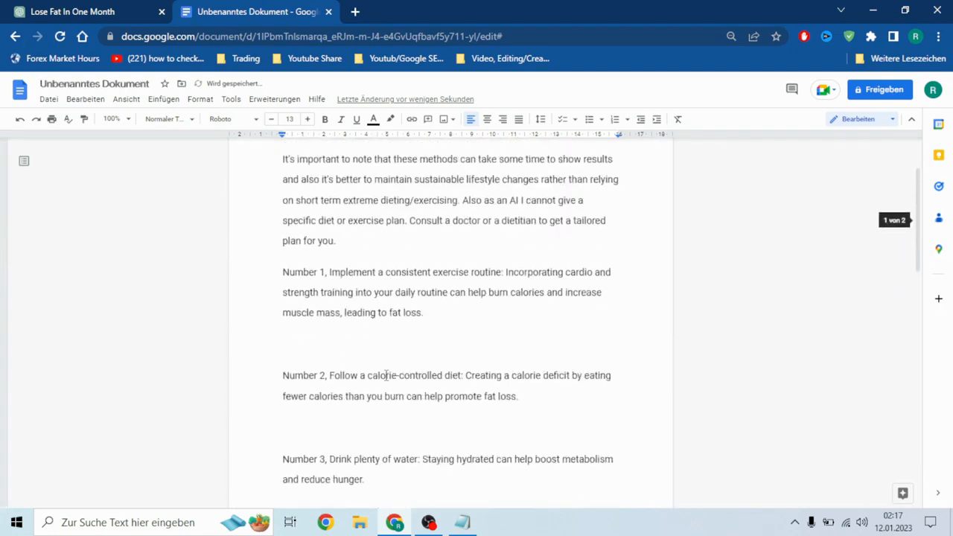
{"action": "left_click", "coordinate": [320, 379]}
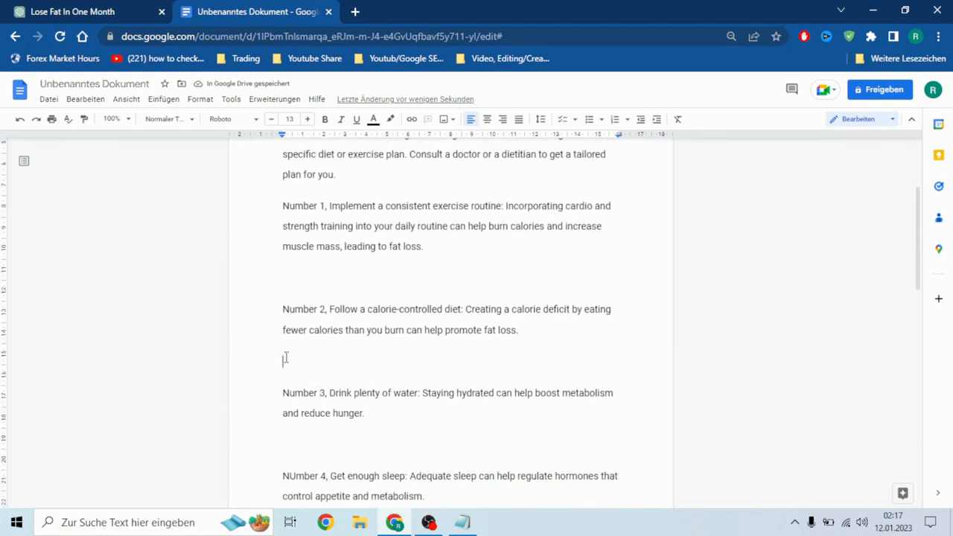
{"action": "left_click", "coordinate": [282, 391]}
{"action": "key", "text": "BackSpace"}
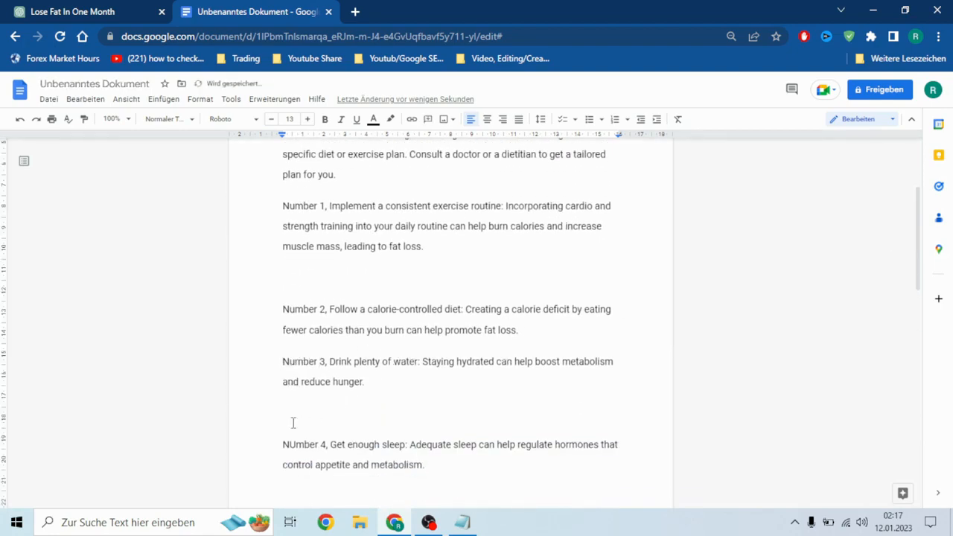
{"action": "left_click", "coordinate": [269, 434]}
{"action": "key", "text": "BackSpace"}
{"action": "scroll", "coordinate": [269, 432], "scroll_direction": "down", "scroll_amount": 2}
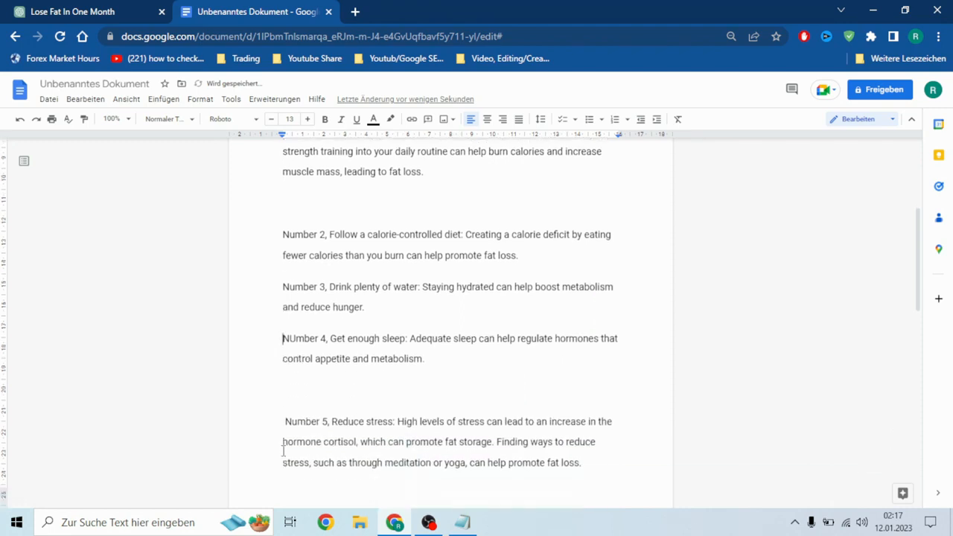
{"action": "key", "text": "BackSpace"}
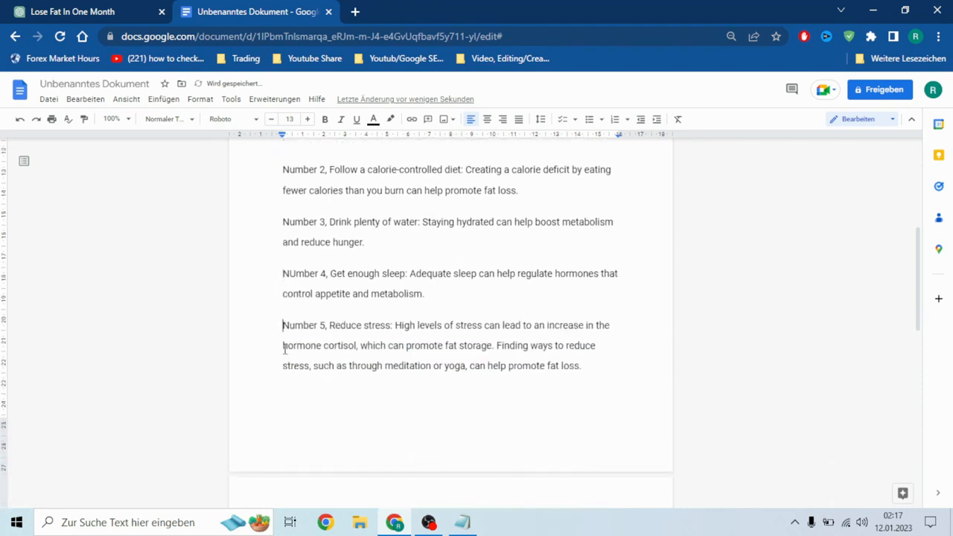
Remove the blank line between tip 1 and tip 2, and check the spacing of all the tips.
{"action": "scroll", "coordinate": [320, 380], "scroll_direction": "down", "scroll_amount": 1}
{"action": "scroll", "coordinate": [330, 385], "scroll_direction": "up", "scroll_amount": 4}
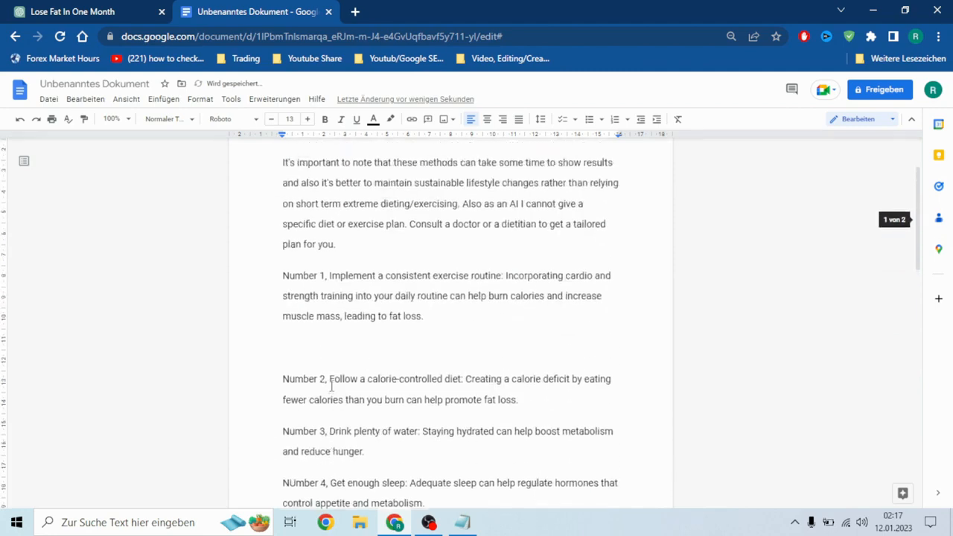
{"action": "left_click", "coordinate": [283, 377]}
{"action": "key", "text": "BackSpace"}
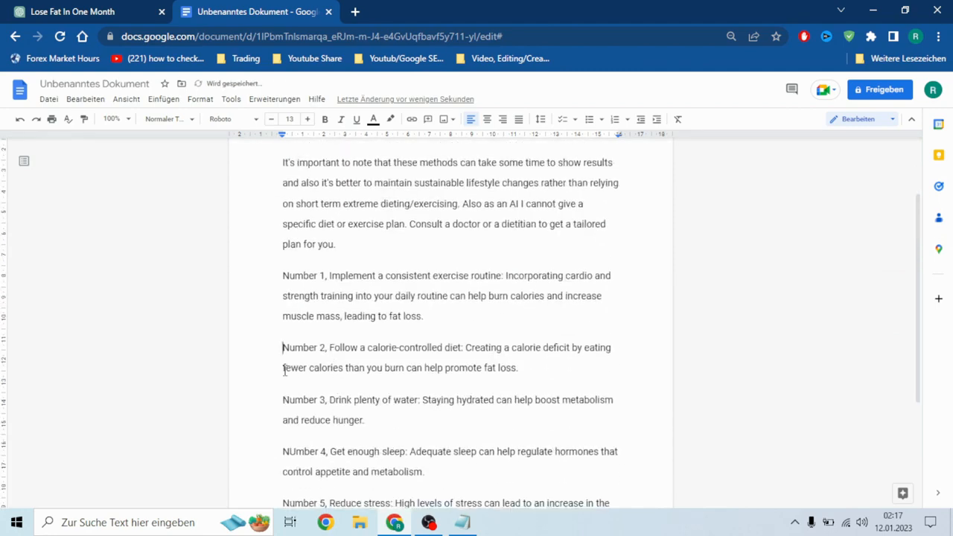
{"action": "scroll", "coordinate": [285, 371], "scroll_direction": "up", "scroll_amount": 1}
{"action": "scroll", "coordinate": [286, 369], "scroll_direction": "down", "scroll_amount": 4}
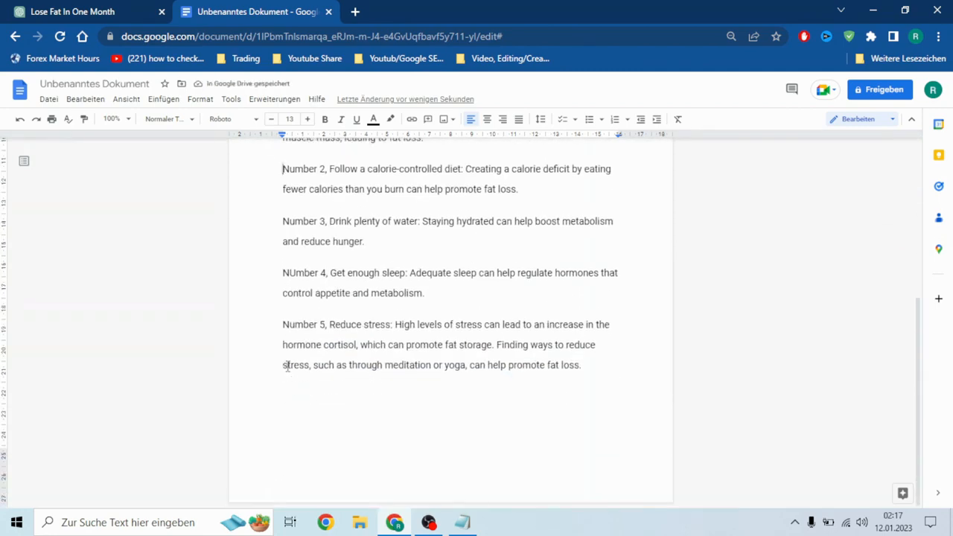
Replace the introduction's sentence "Also as an AI I cannot give a specific diet or exercise plan." with "I would also" and lowercase the following "consult".
{"action": "scroll", "coordinate": [286, 367], "scroll_direction": "up", "scroll_amount": 4}
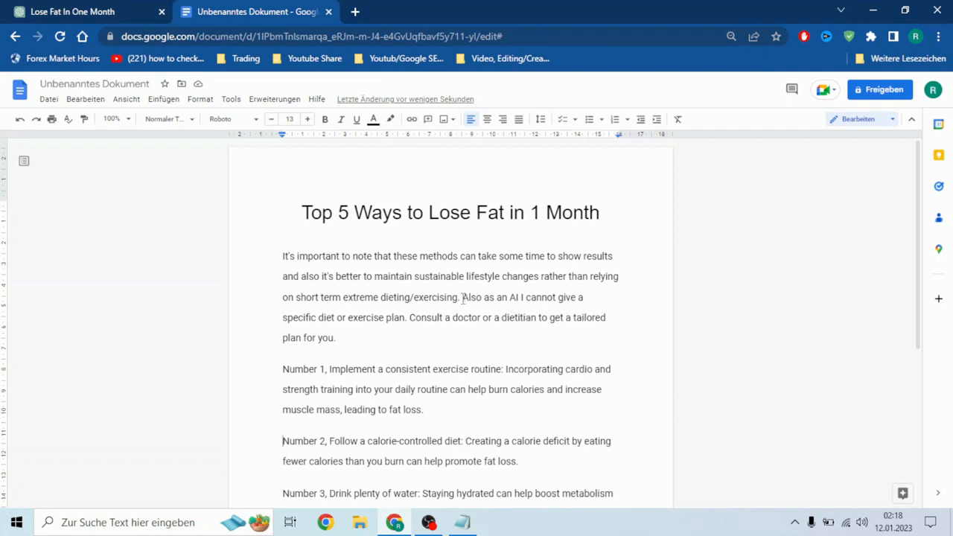
{"action": "left_click_drag", "start_coordinate": [463, 297], "coordinate": [408, 320]}
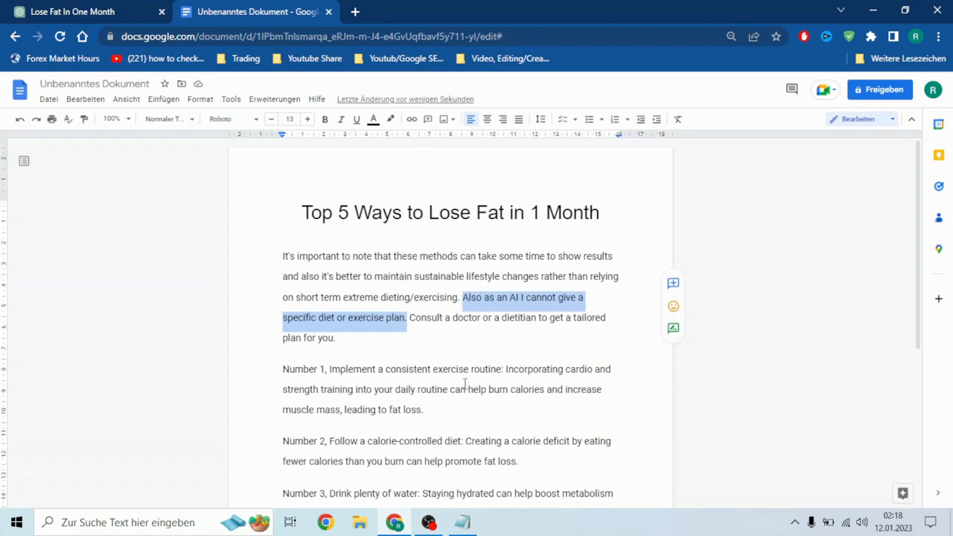
{"action": "key", "text": "BackSpace"}
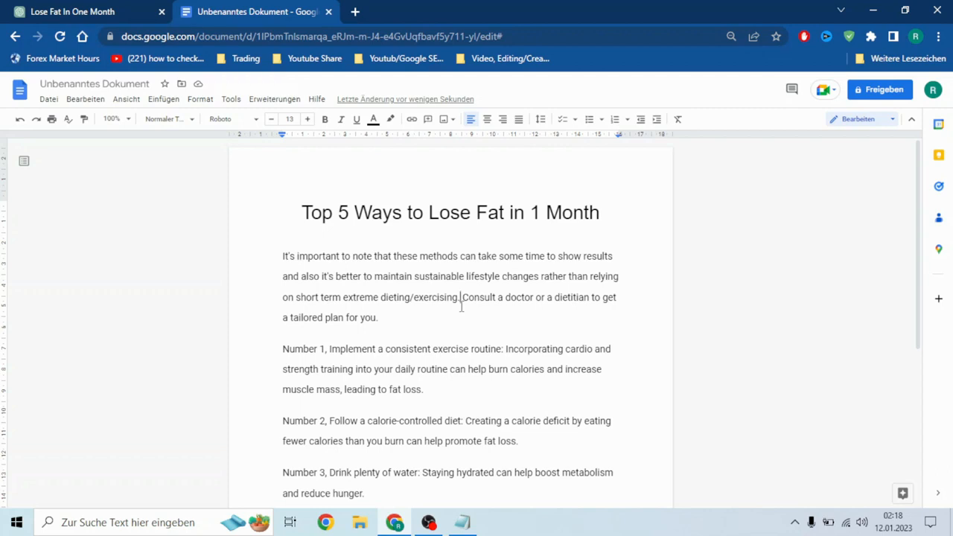
{"action": "type", "text": "I "}
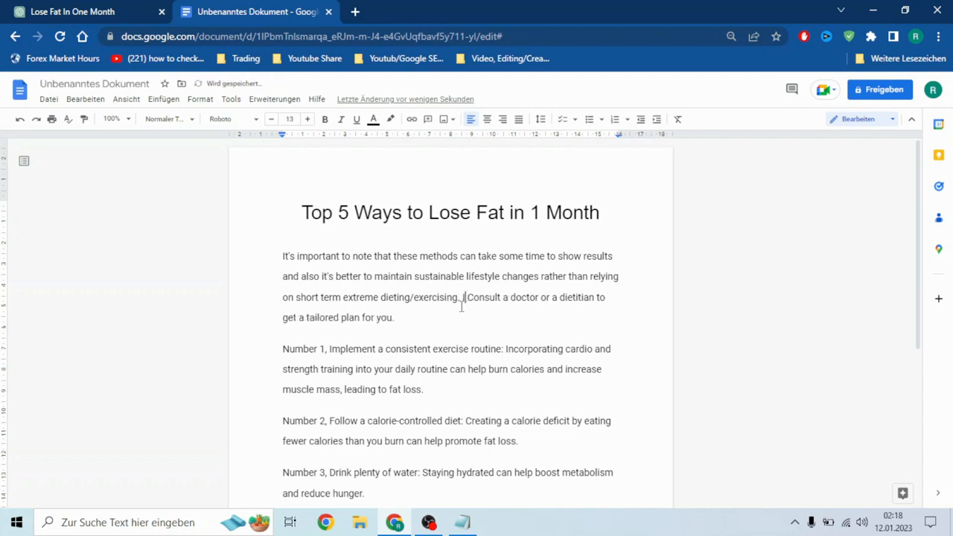
{"action": "type", "text": "would also"}
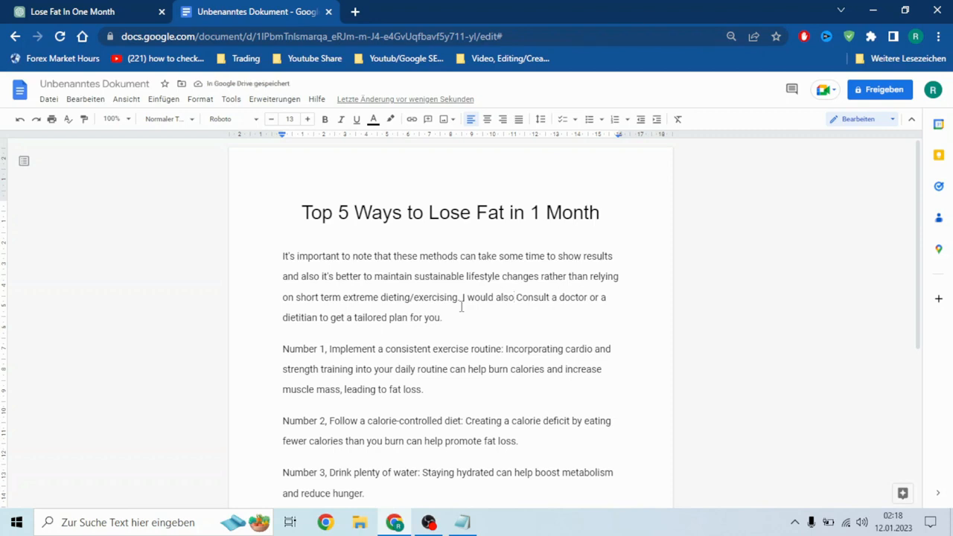
{"action": "key", "text": "Right"}
{"action": "key", "text": "BackSpace"}
{"action": "type", "text": "c"}
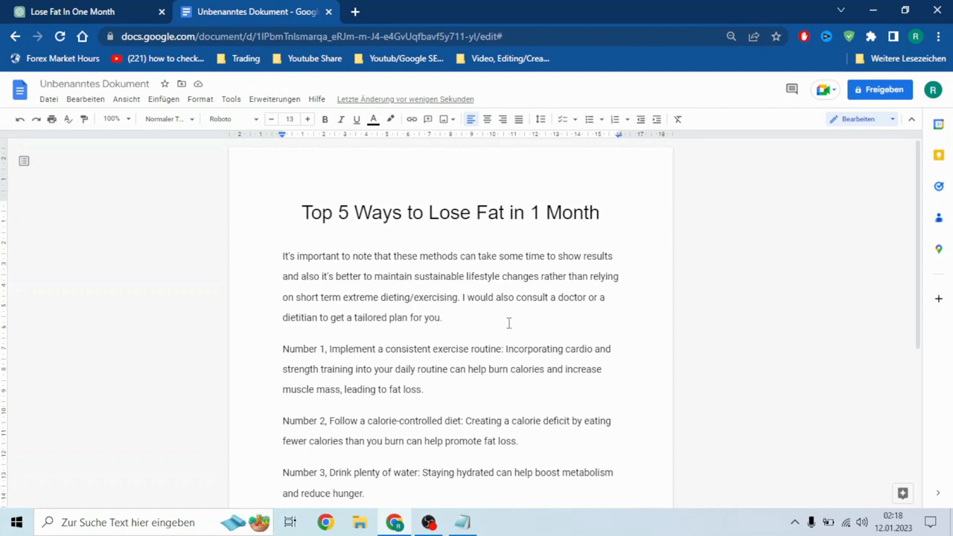
Add a new line below the introduction reading "So without wasting more time lets get into it.".
{"action": "scroll", "coordinate": [509, 322], "scroll_direction": "down", "scroll_amount": 2}
{"action": "scroll", "coordinate": [488, 313], "scroll_direction": "up", "scroll_amount": 1}
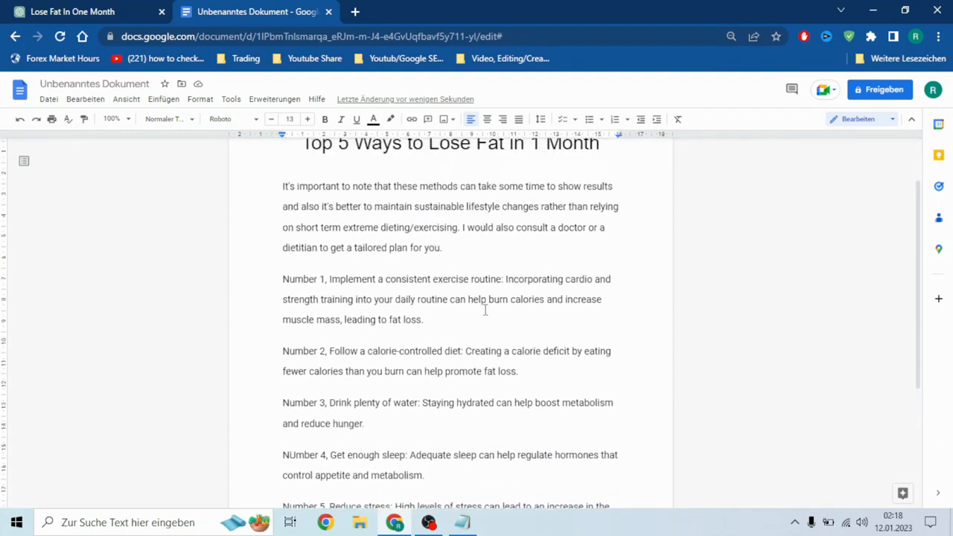
{"action": "key", "text": "Return"}
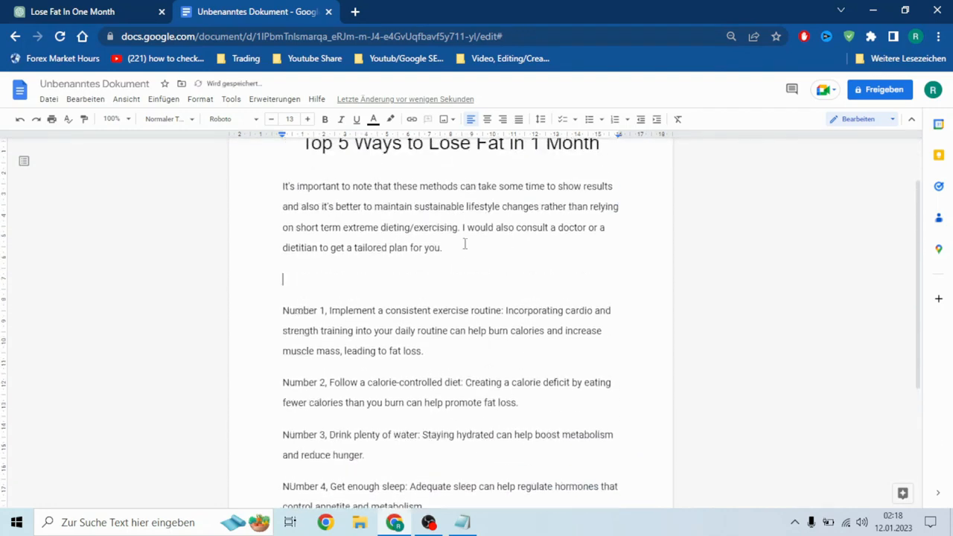
{"action": "type", "text": "So without Wassti"}
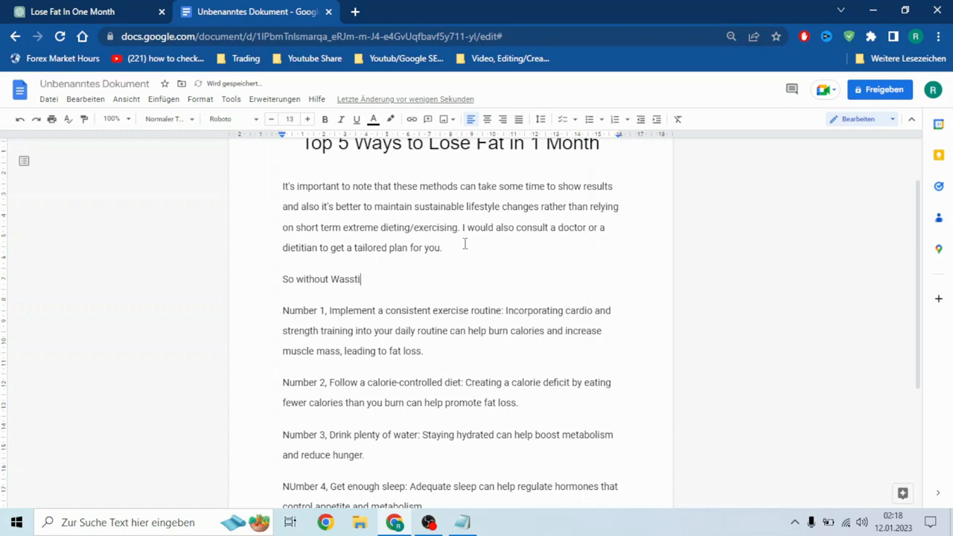
{"action": "key", "text": "BackSpace"}
{"action": "key", "text": "BackSpace"}
{"action": "key", "text": "BackSpace"}
{"action": "key", "text": "BackSpace"}
{"action": "key", "text": "BackSpace"}
{"action": "type", "text": "wasting more time lets get into it."}
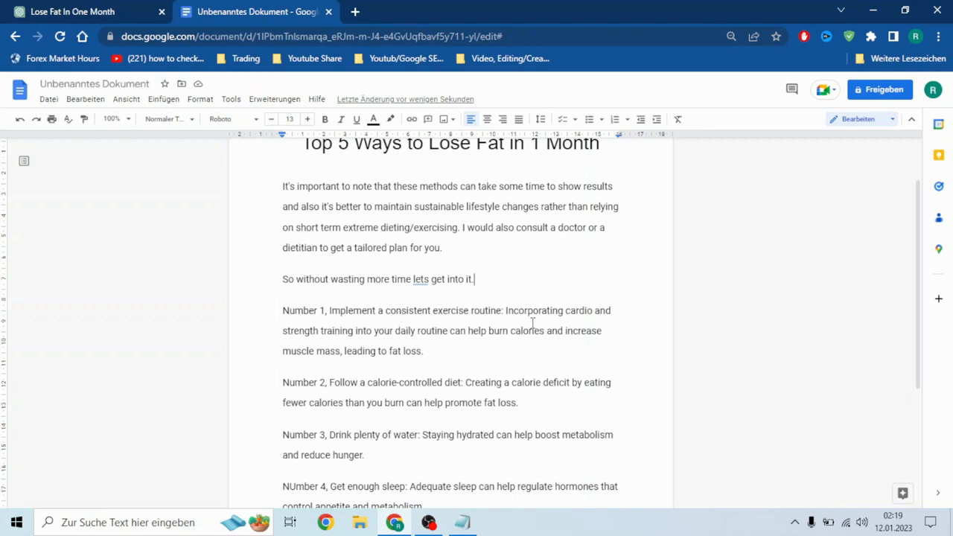
Start a closing line below tip 5 with "Was these Methods", accepting the suggested spelling of "Methods".
{"action": "scroll", "coordinate": [308, 223], "scroll_direction": "down", "scroll_amount": 2}
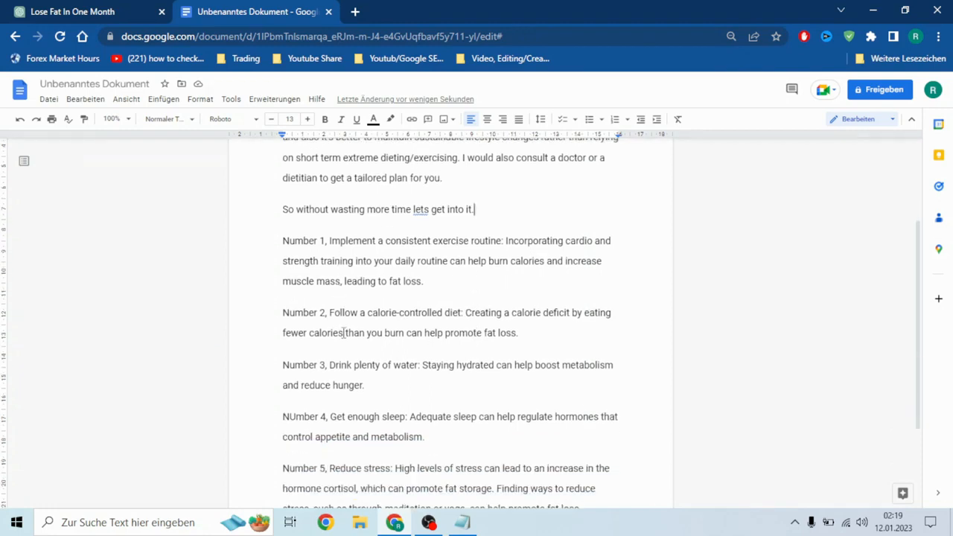
{"action": "scroll", "coordinate": [343, 331], "scroll_direction": "down", "scroll_amount": 2}
{"action": "scroll", "coordinate": [385, 352], "scroll_direction": "down", "scroll_amount": 1}
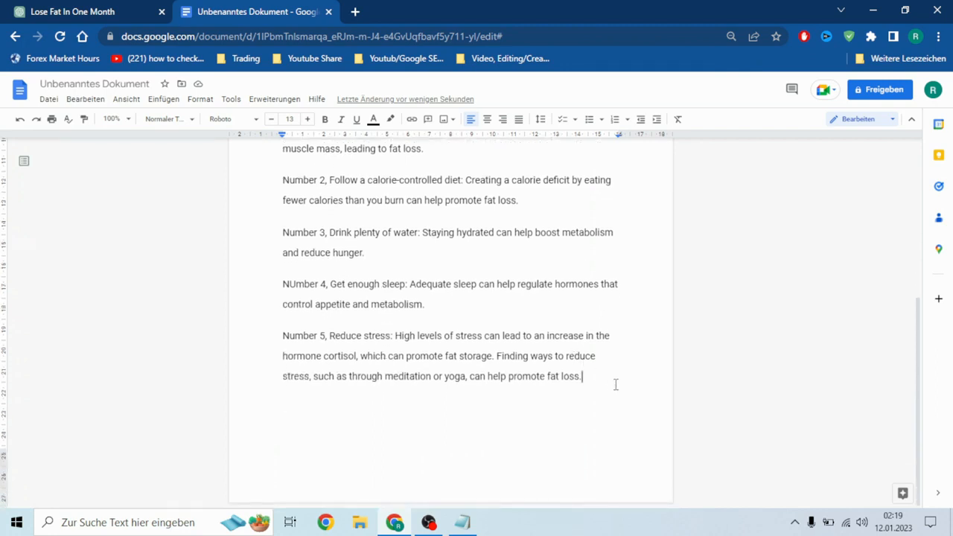
{"action": "key", "text": "Return"}
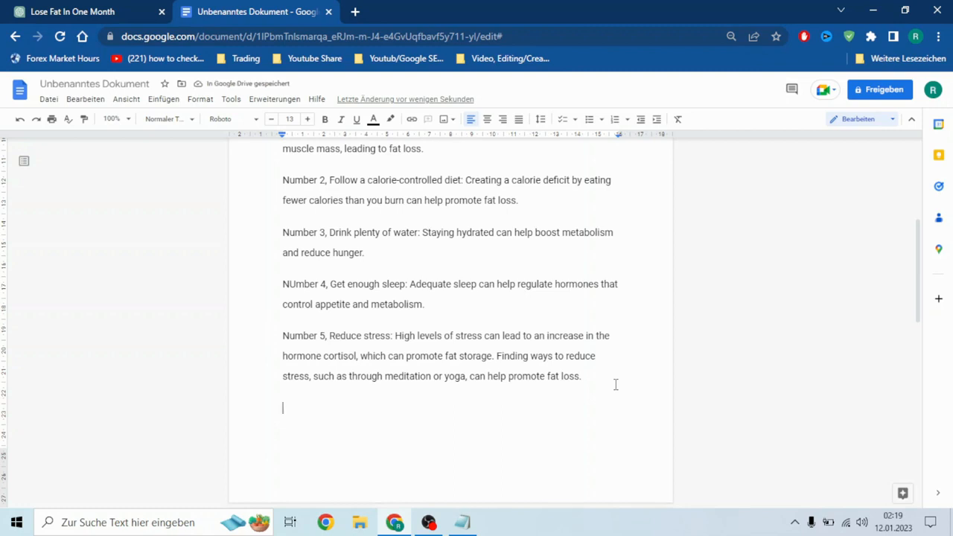
{"action": "scroll", "coordinate": [615, 384], "scroll_direction": "up", "scroll_amount": 4}
{"action": "scroll", "coordinate": [616, 384], "scroll_direction": "down", "scroll_amount": 3}
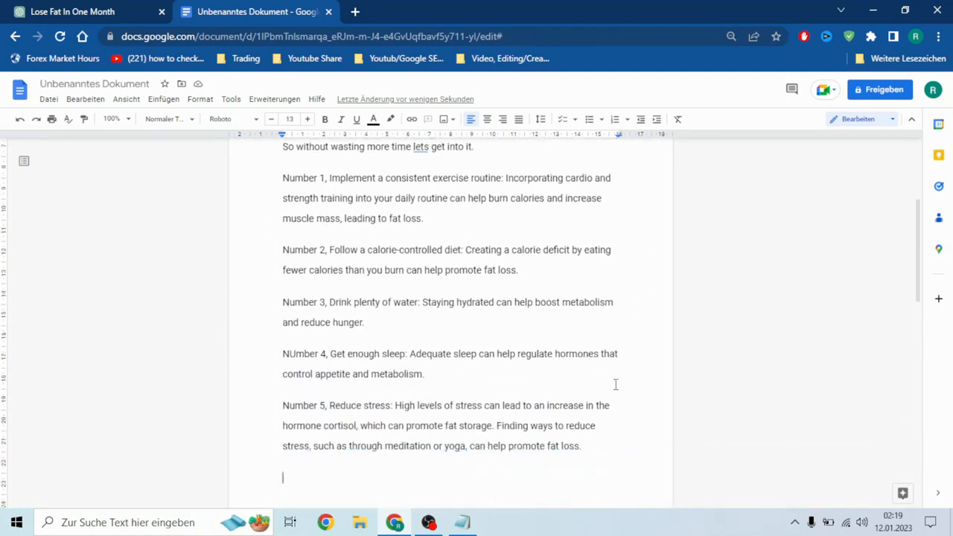
{"action": "scroll", "coordinate": [616, 384], "scroll_direction": "down", "scroll_amount": 1}
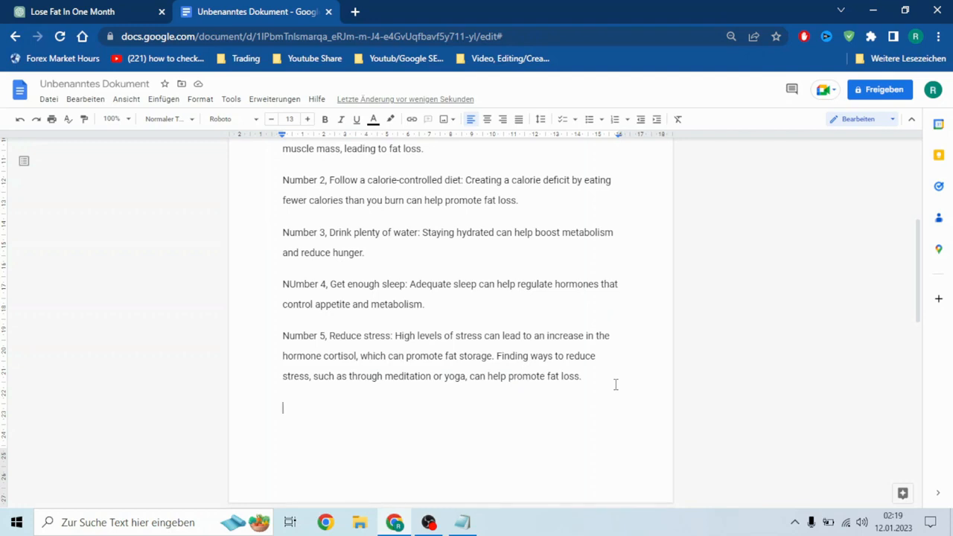
{"action": "type", "text": "Was"}
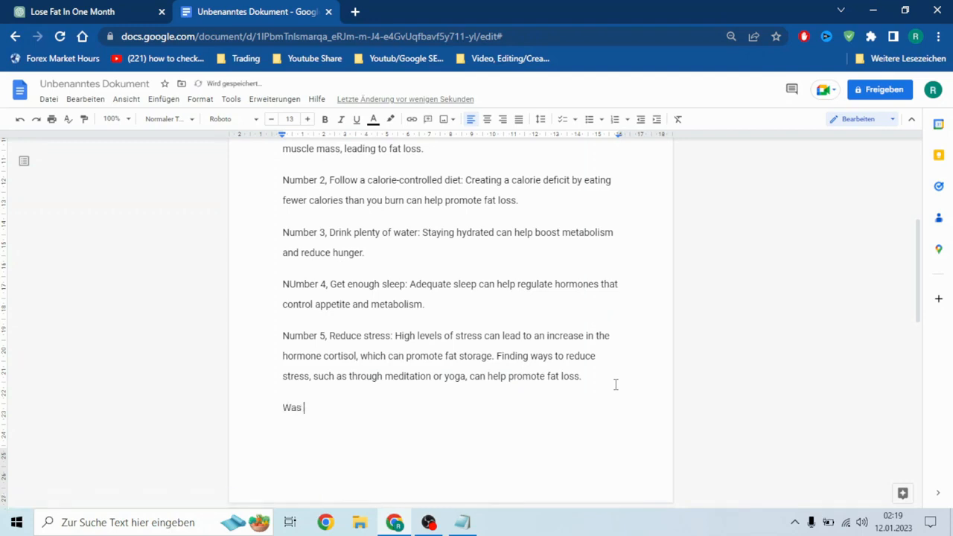
{"action": "type", "text": " these Methodes"}
{"action": "left_click", "coordinate": [344, 408]}
{"action": "left_click", "coordinate": [350, 392]}
Continue the closing line with "helpful for you let us know down below in the comments!", correcting the spelling of "helpful".
{"action": "type", "text": "help"}
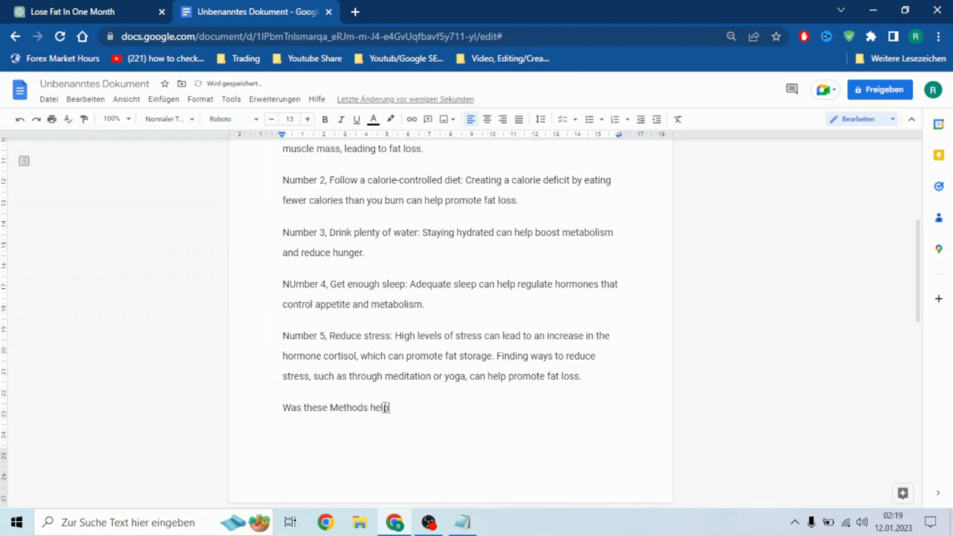
{"action": "type", "text": "full for you let us"}
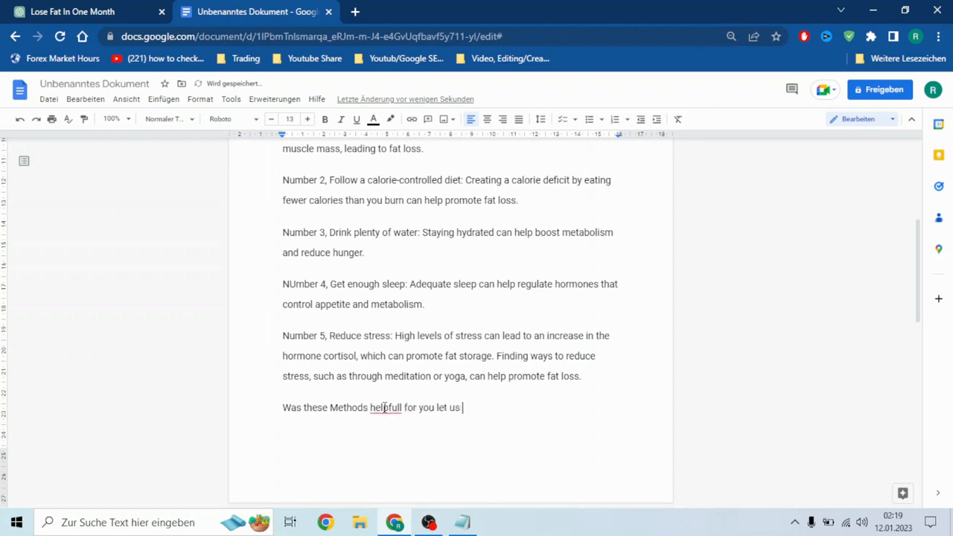
{"action": "type", "text": " know down below in the "}
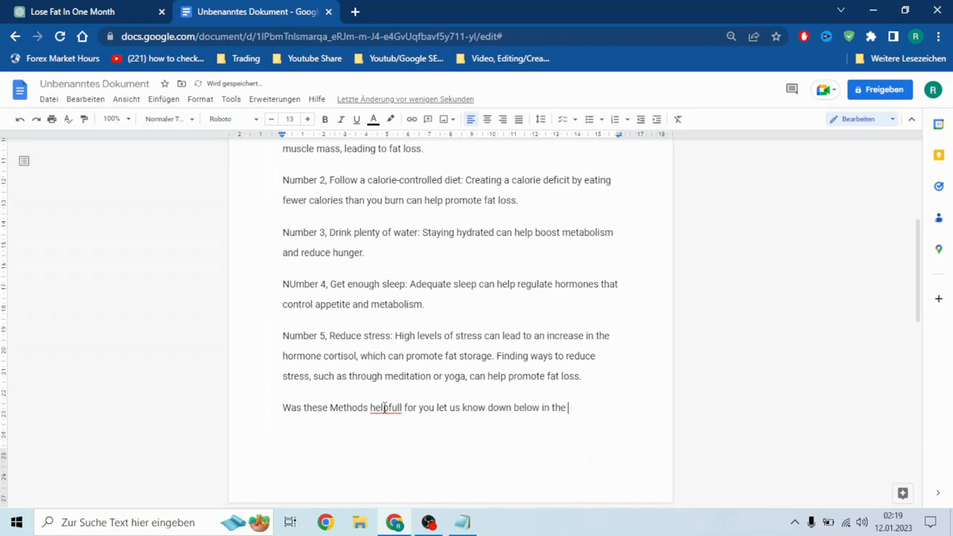
{"action": "type", "text": "comments!"}
{"action": "left_click", "coordinate": [383, 407]}
{"action": "left_click", "coordinate": [387, 392]}
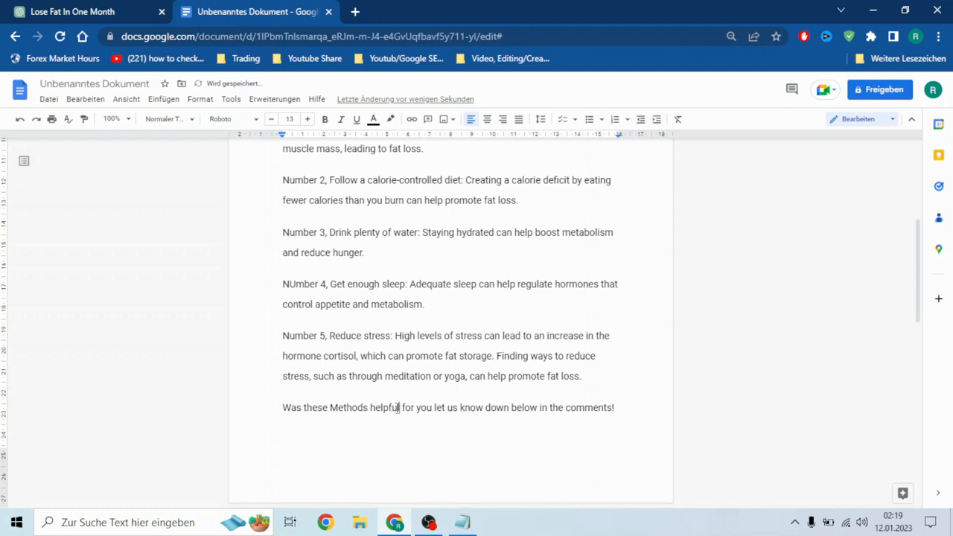
Put a question mark after "for you" in the closing line and return the cursor to the line's end.
{"action": "type", "text": "?"}
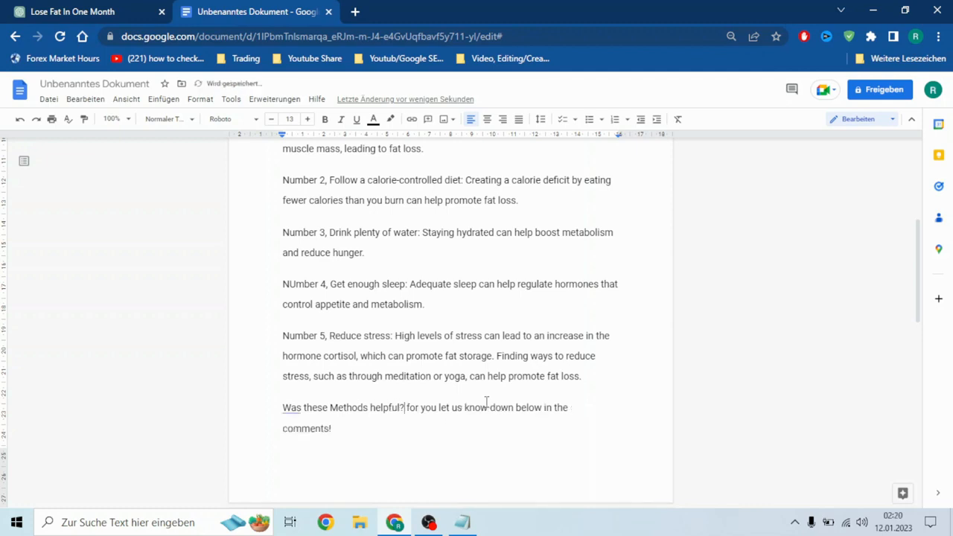
{"action": "key", "text": "BackSpace"}
{"action": "key", "text": "Right"}
{"action": "key", "text": "Right"}
{"action": "key", "text": "Right"}
{"action": "key", "text": "Right"}
{"action": "key", "text": "Right"}
{"action": "key", "text": "Right"}
{"action": "key", "text": "Right"}
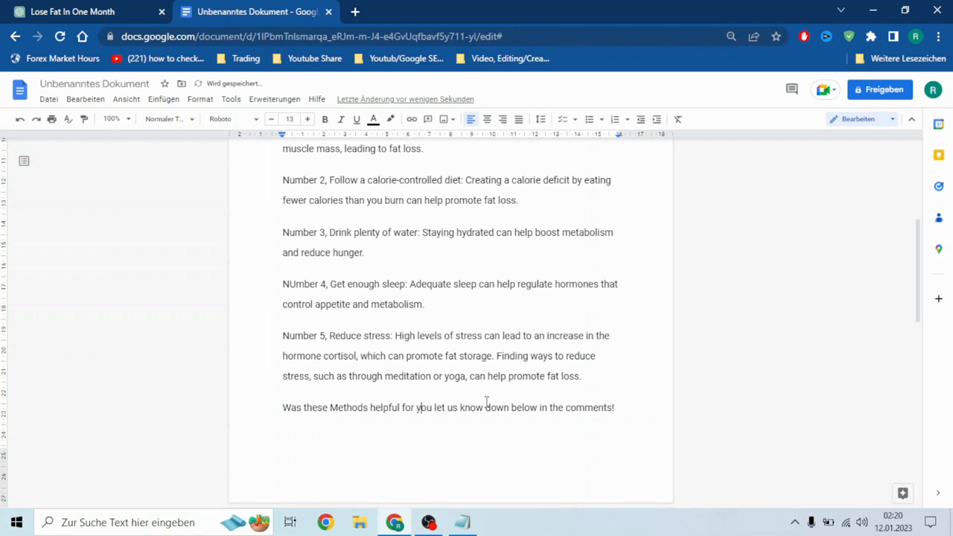
{"action": "key", "text": "Left"}
{"action": "type", "text": "?"}
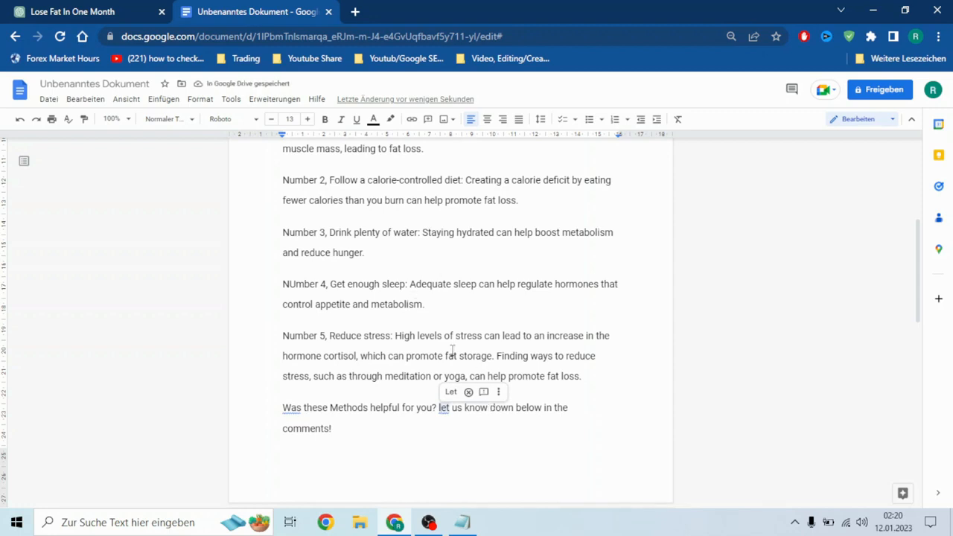
{"action": "key", "text": "Down"}
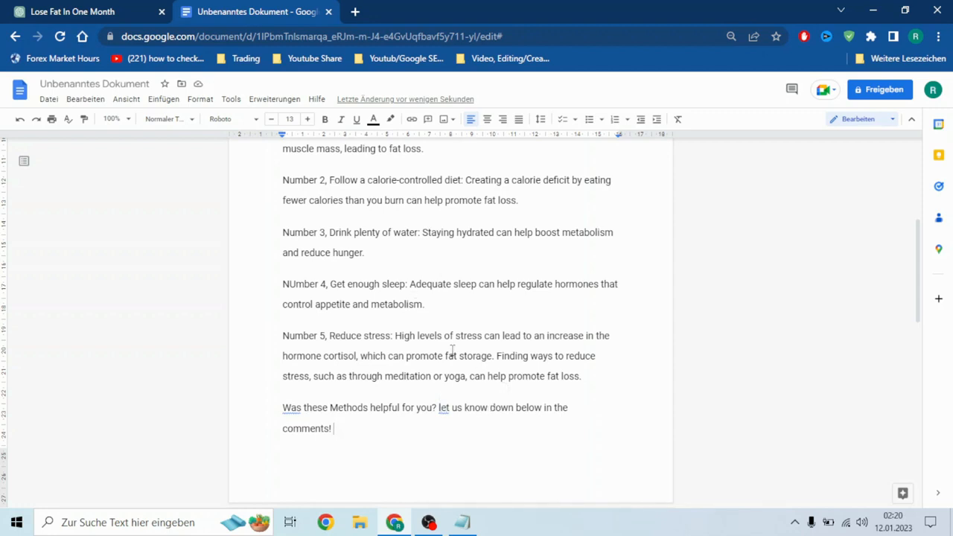
Accept the suggested corrections "Let" and "Were" in the closing line below tip 5.
{"action": "left_click", "coordinate": [442, 406]}
{"action": "left_click", "coordinate": [447, 396]}
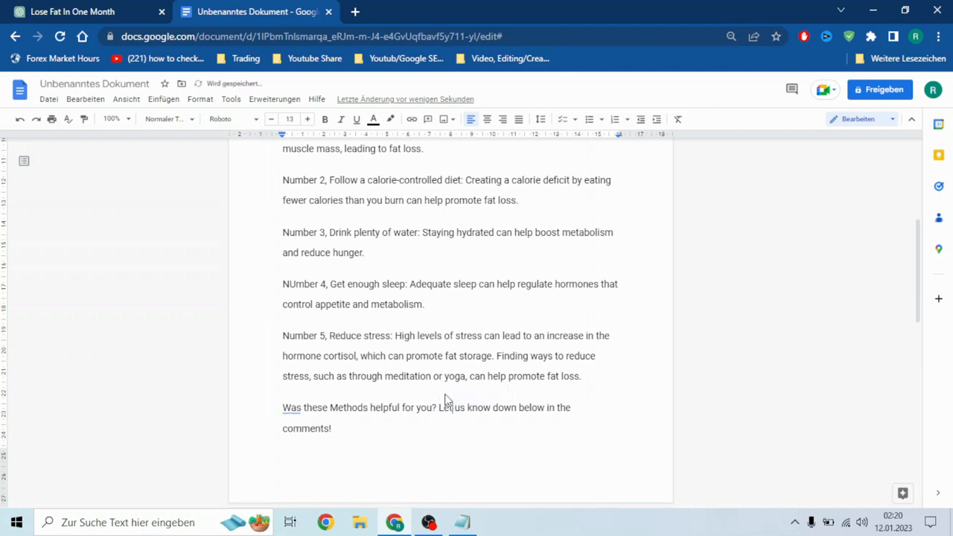
{"action": "left_click", "coordinate": [290, 408]}
{"action": "left_click", "coordinate": [302, 393]}
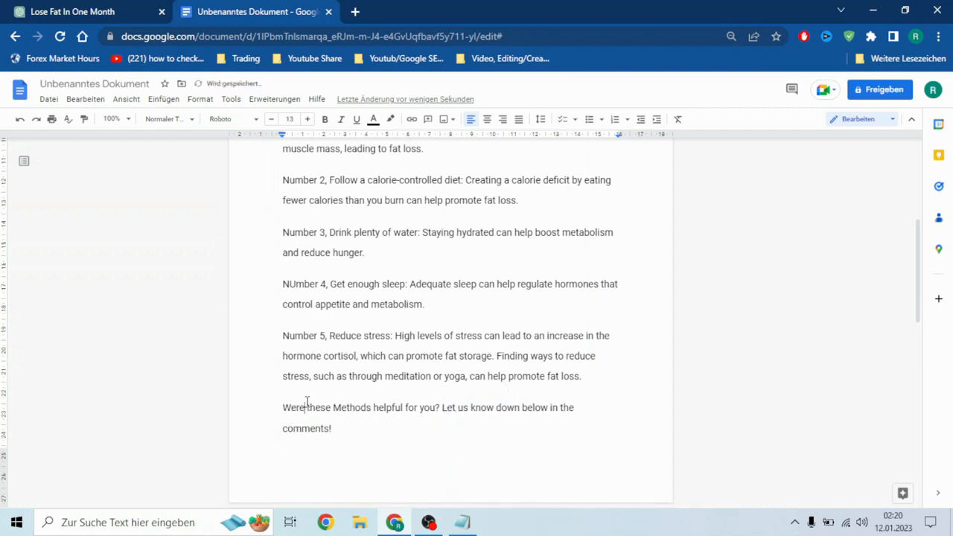
Insert a page break after the closing line and add "Like, Share and Subscribe to stay Updated." on the new page.
{"action": "left_click", "coordinate": [357, 424]}
{"action": "key", "text": "BackSpace"}
{"action": "key", "text": "ctrl+Return"}
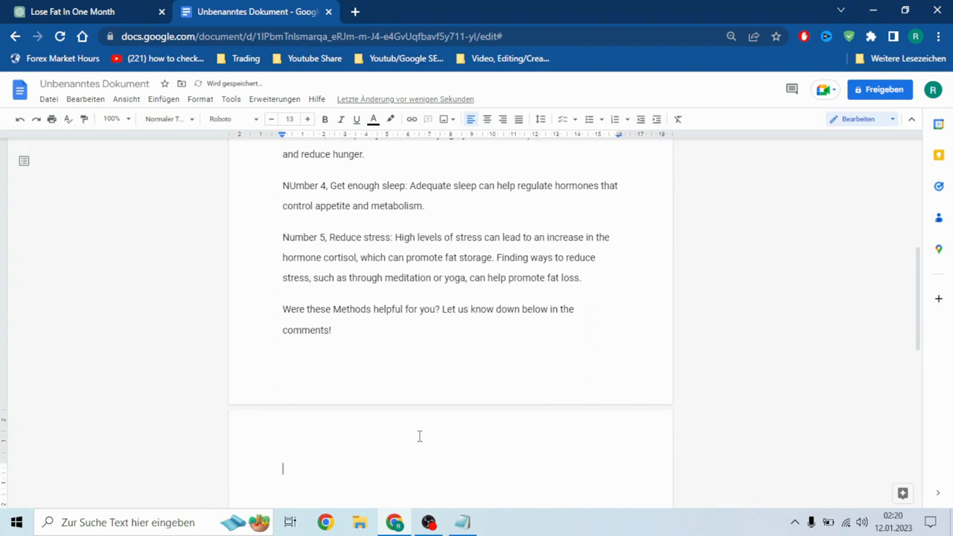
{"action": "type", "text": "Like, Share and Subsc"}
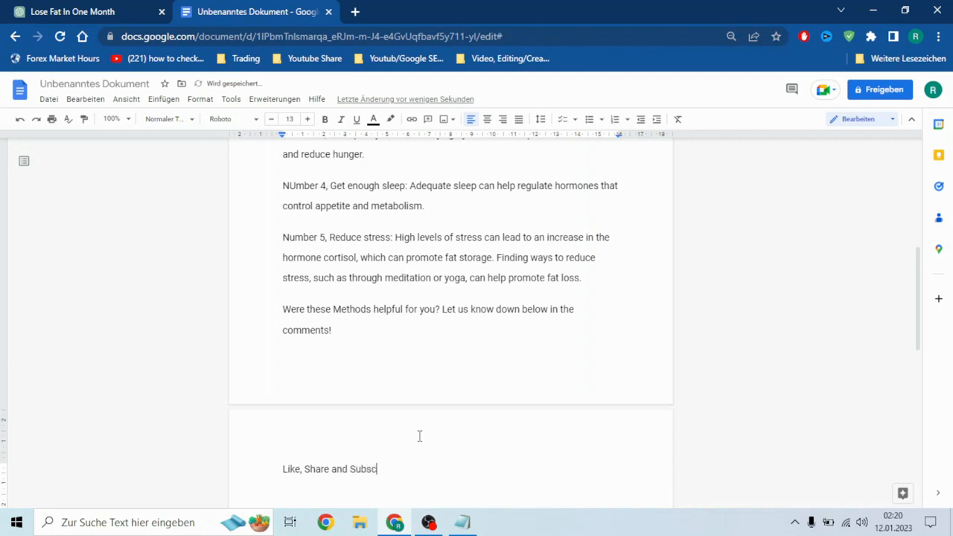
{"action": "type", "text": "ribe to:"}
{"action": "type", "text": "stay Upda"}
{"action": "type", "text": "ted"}
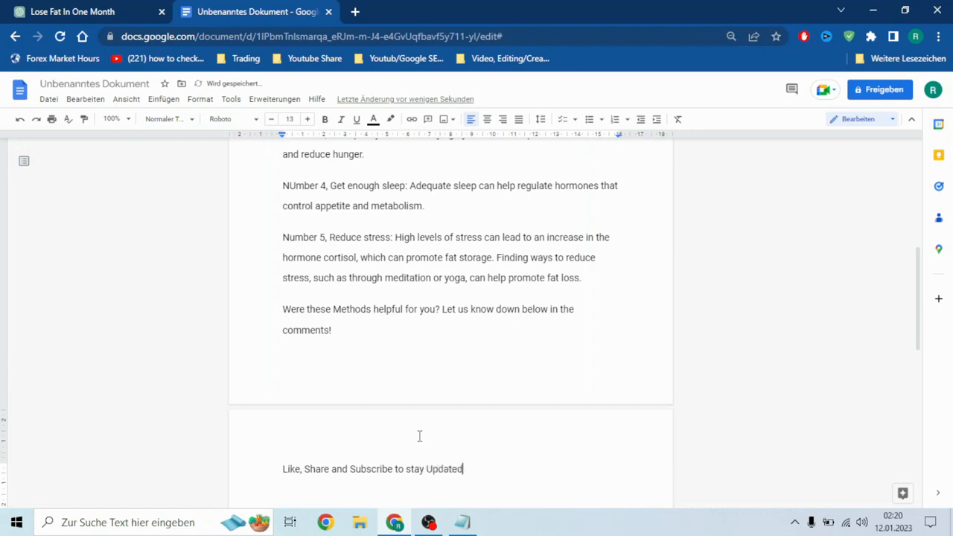
{"action": "type", "text": "."}
Review the whole script from the title down to the tips and closing lines.
{"action": "scroll", "coordinate": [419, 436], "scroll_direction": "up", "scroll_amount": 2}
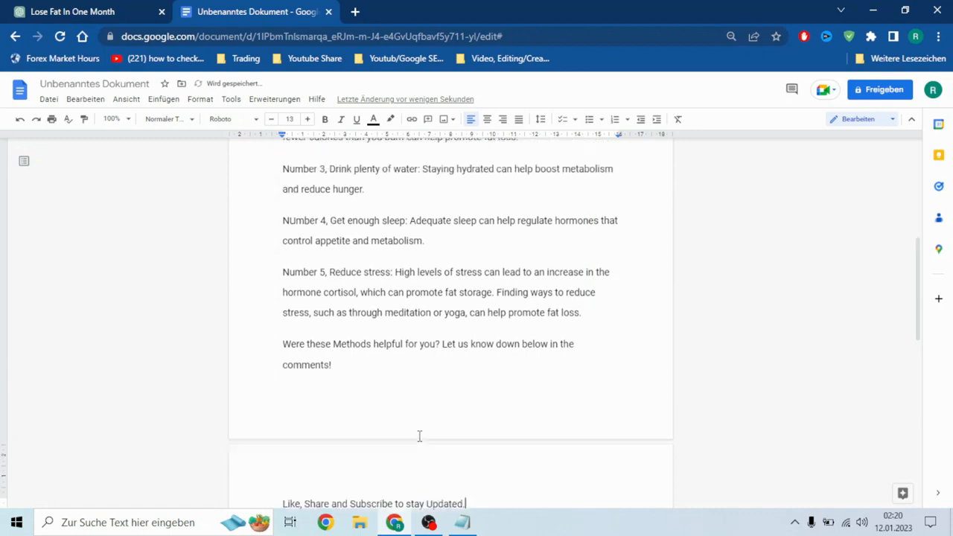
{"action": "scroll", "coordinate": [451, 445], "scroll_direction": "down", "scroll_amount": 2}
{"action": "scroll", "coordinate": [450, 446], "scroll_direction": "up", "scroll_amount": 5}
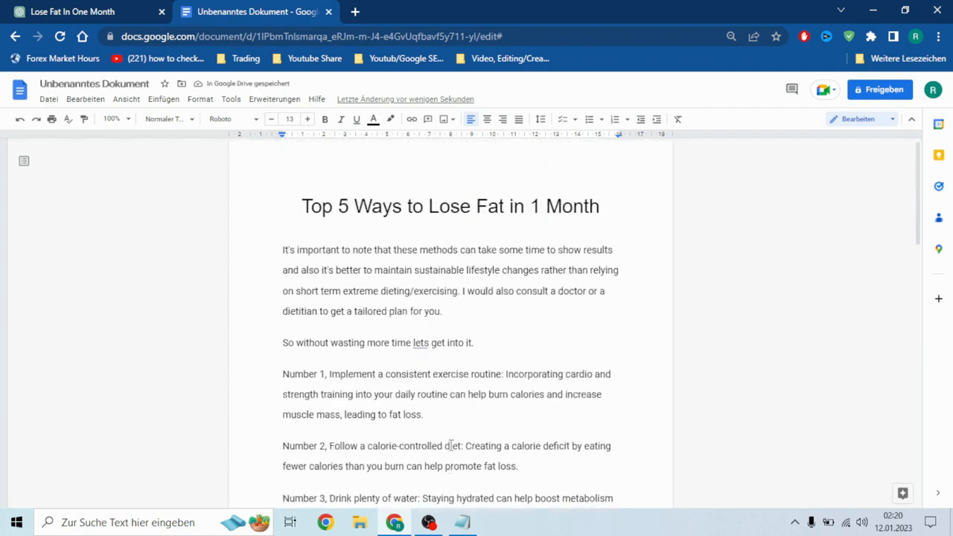
{"action": "scroll", "coordinate": [449, 451], "scroll_direction": "down", "scroll_amount": 7}
{"action": "scroll", "coordinate": [498, 359], "scroll_direction": "up", "scroll_amount": 7}
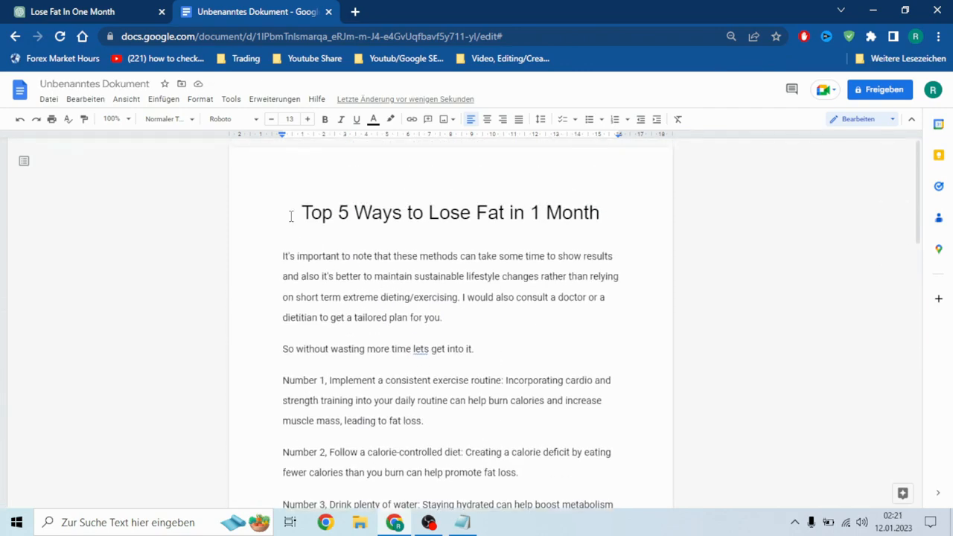
{"action": "left_click_drag", "start_coordinate": [297, 213], "coordinate": [539, 381]}
{"action": "scroll", "coordinate": [539, 381], "scroll_direction": "down", "scroll_amount": 3}
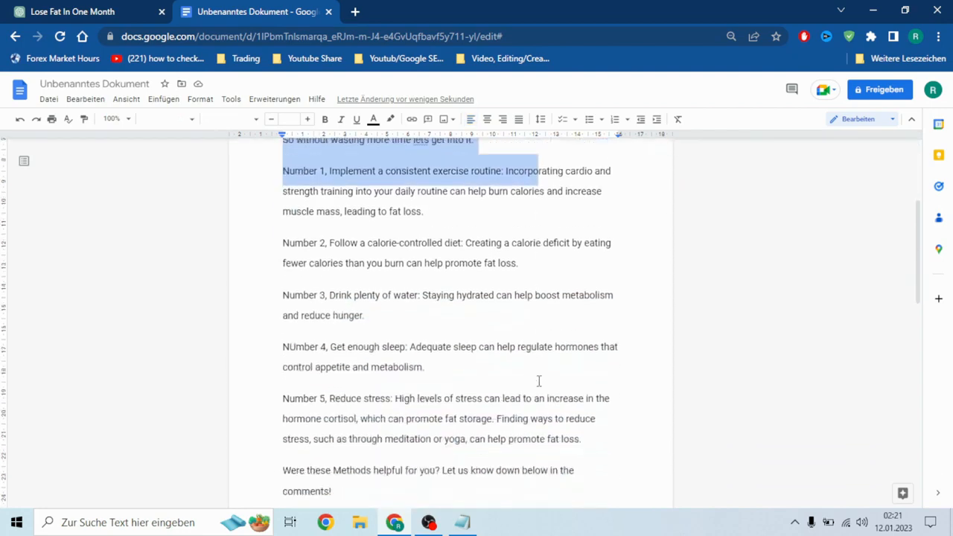
{"action": "left_click", "coordinate": [539, 381]}
{"action": "scroll", "coordinate": [539, 381], "scroll_direction": "up", "scroll_amount": 3}
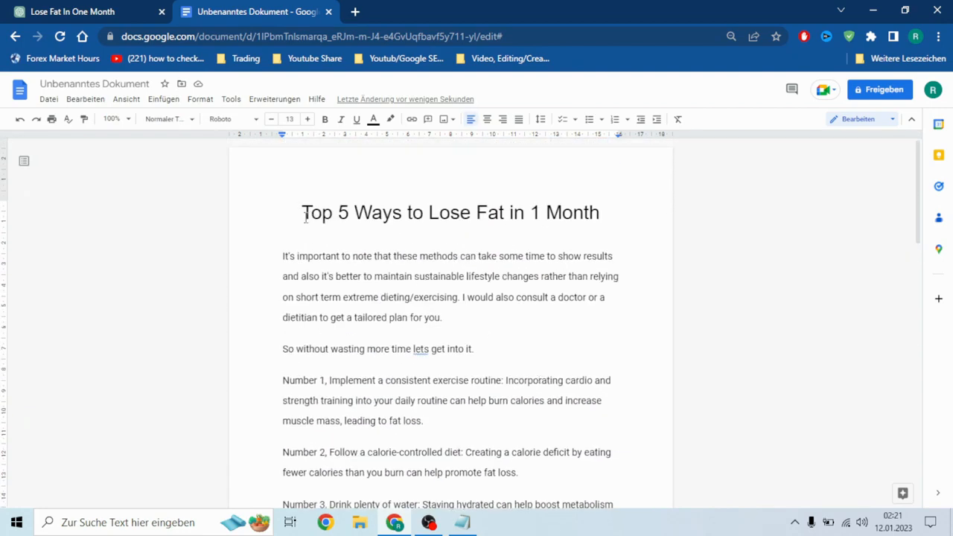
Switch to the ChatGPT conversation and look at its web address and the original answer.
{"action": "left_click", "coordinate": [34, 12]}
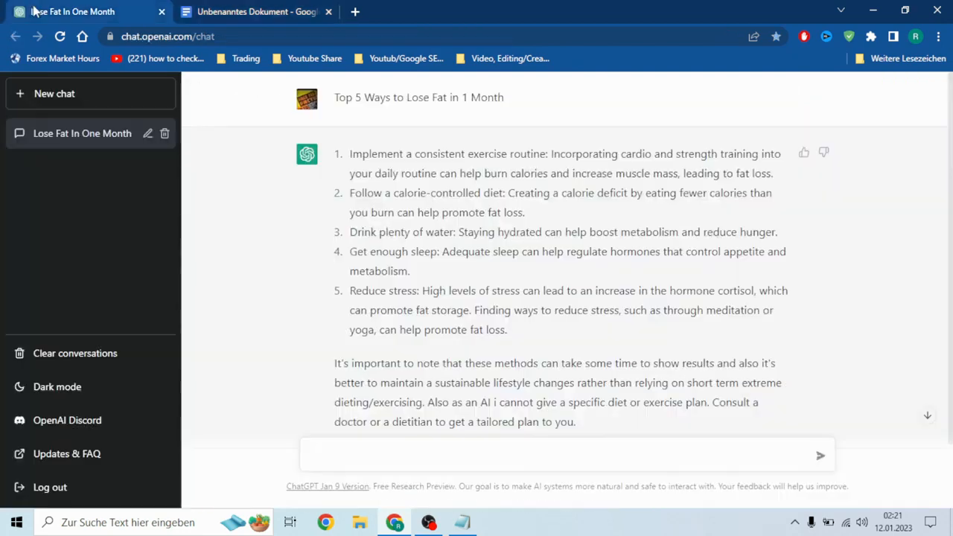
{"action": "double_click", "coordinate": [152, 35]}
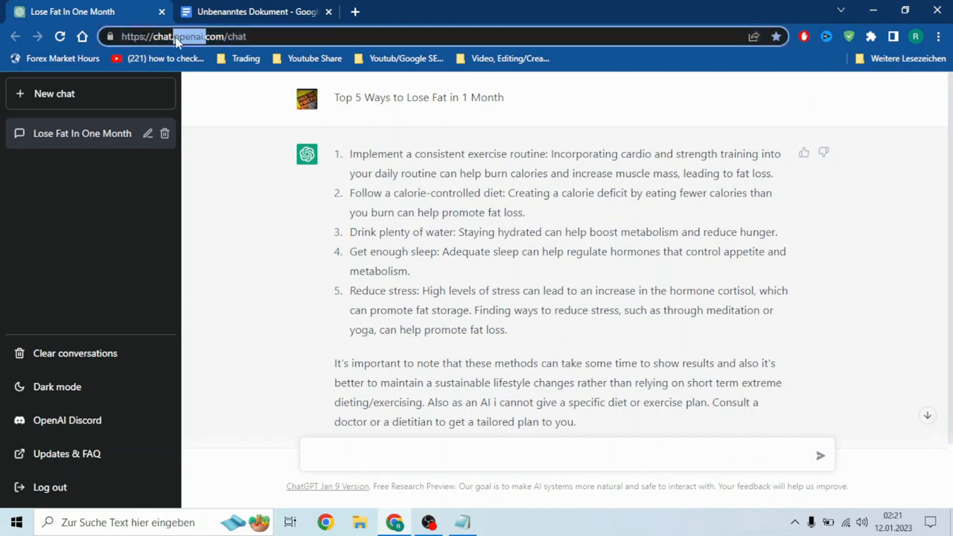
{"action": "left_click", "coordinate": [155, 234]}
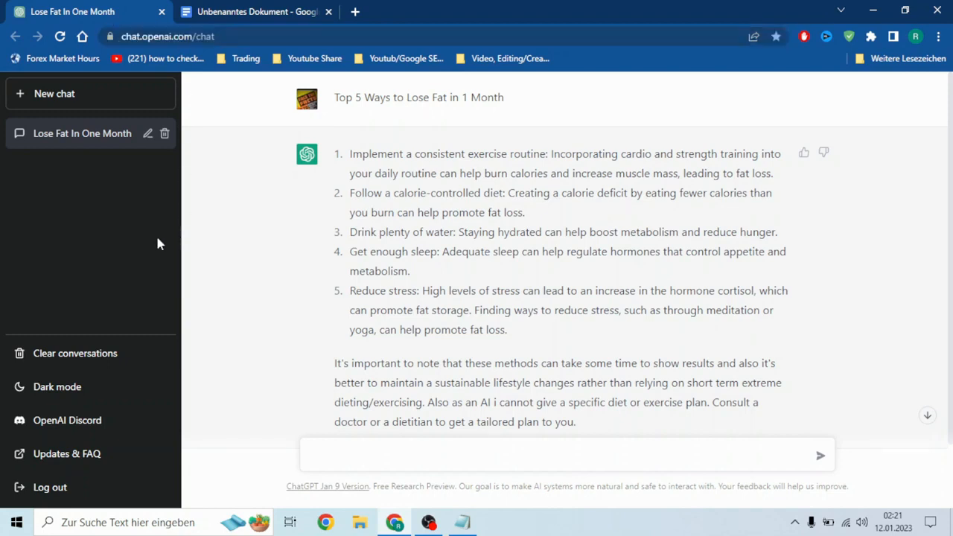
Return to the Google Docs script and read through the tips to the subscribe line on the second page.
{"action": "left_click", "coordinate": [238, 7]}
{"action": "scroll", "coordinate": [366, 357], "scroll_direction": "down", "scroll_amount": 3}
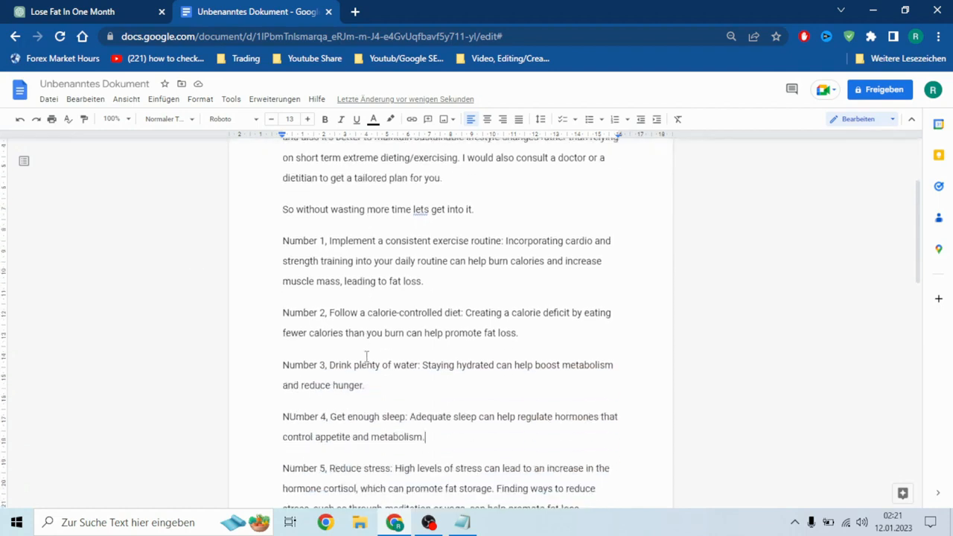
{"action": "scroll", "coordinate": [366, 358], "scroll_direction": "down", "scroll_amount": 3}
{"action": "scroll", "coordinate": [366, 357], "scroll_direction": "down", "scroll_amount": 3}
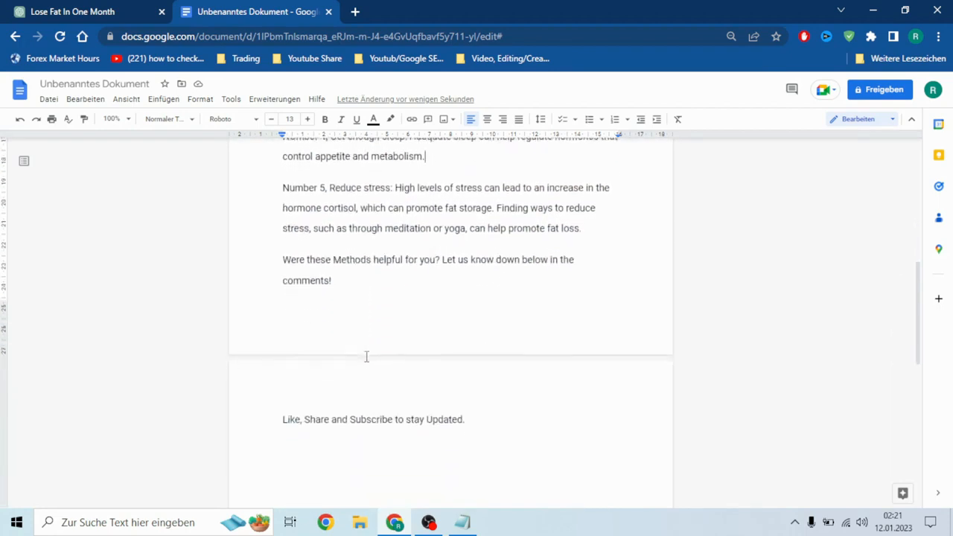
{"action": "scroll", "coordinate": [366, 357], "scroll_direction": "down", "scroll_amount": 2}
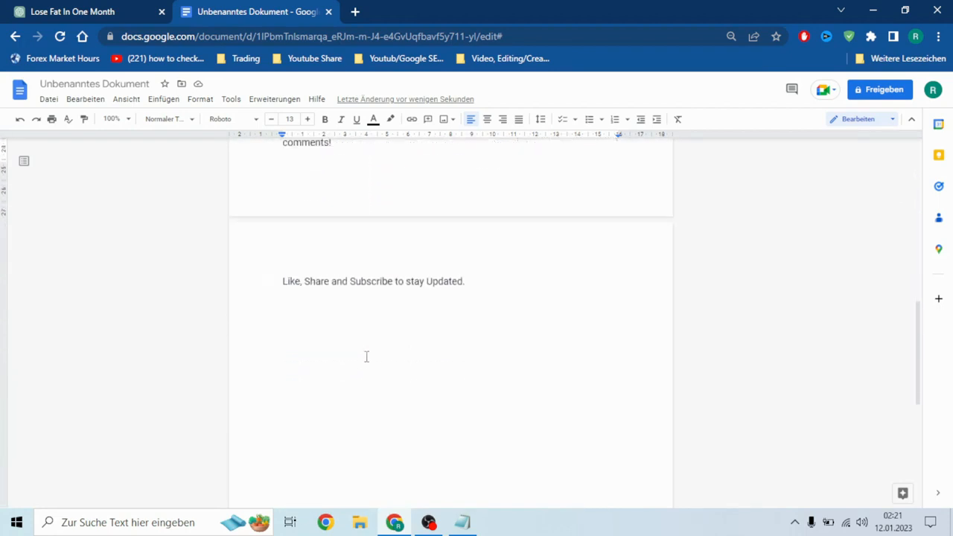